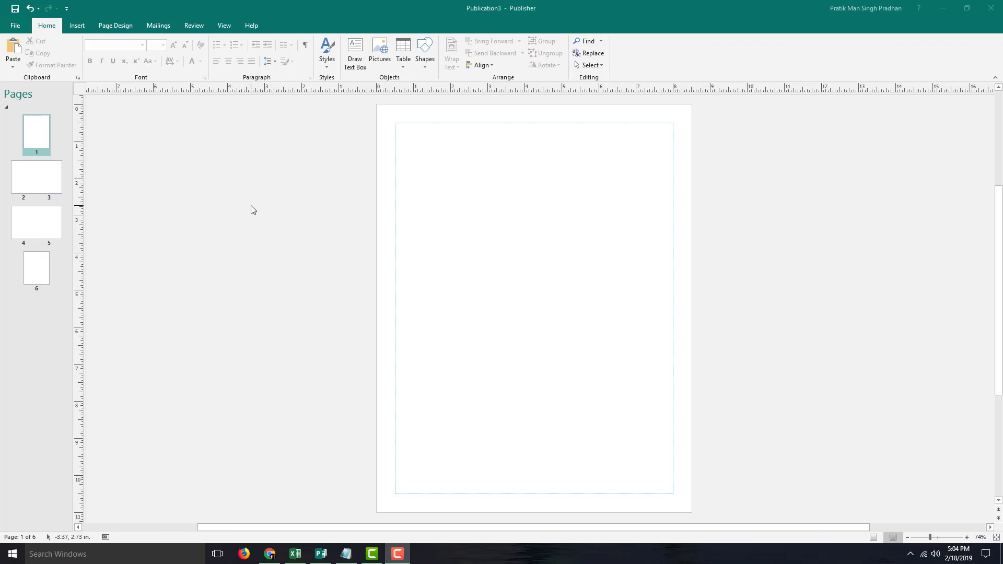
# Enter master page editing via Page Design > Master Pages > Edit Master Pages, showing blank Master Page A
pyautogui.click(115, 25)
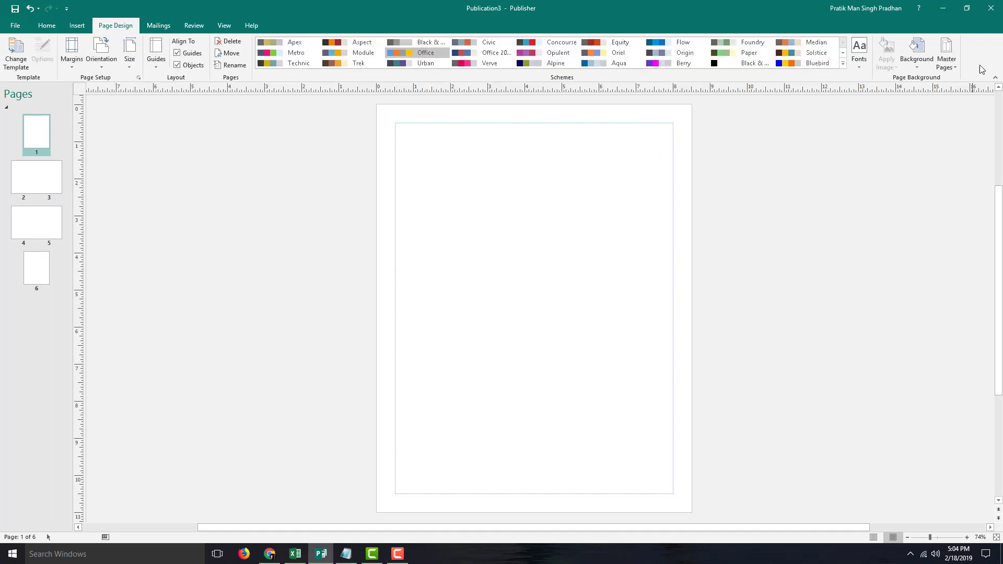
pyautogui.click(948, 65)
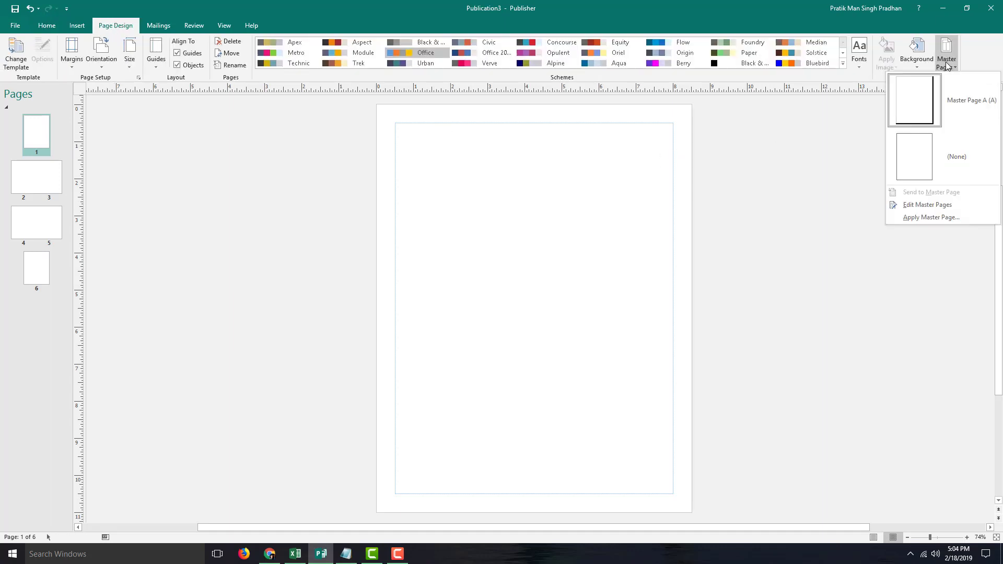
pyautogui.click(940, 208)
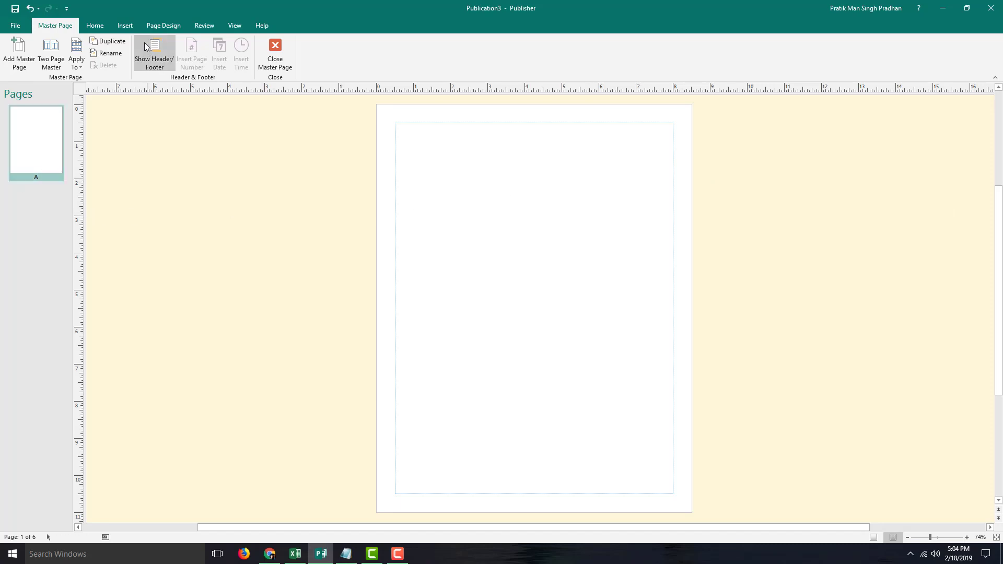
pyautogui.click(126, 26)
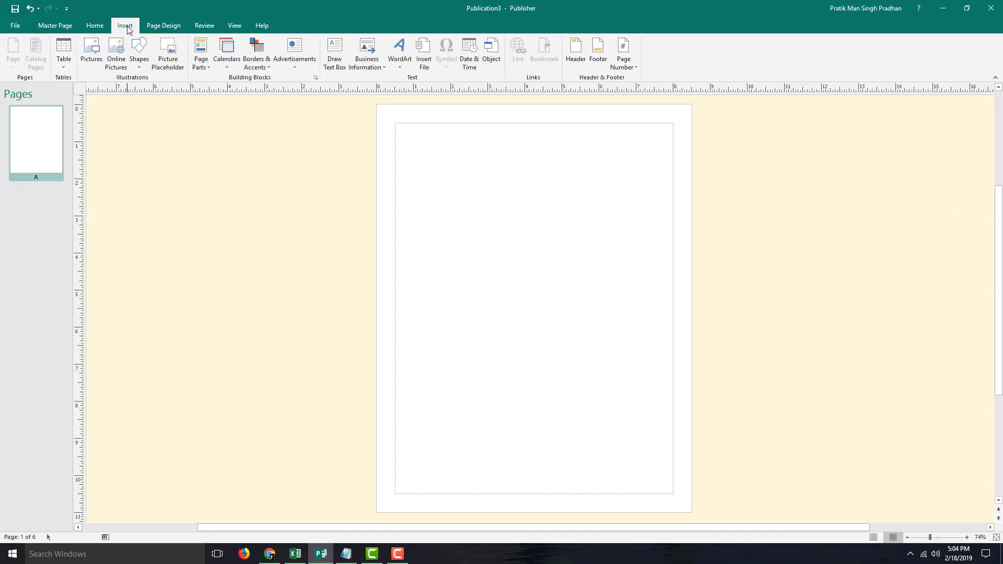
# Draw a 6.68 x 0.7 in. rectangle along the top margin and give it a light-blue gradient style
pyautogui.click(138, 66)
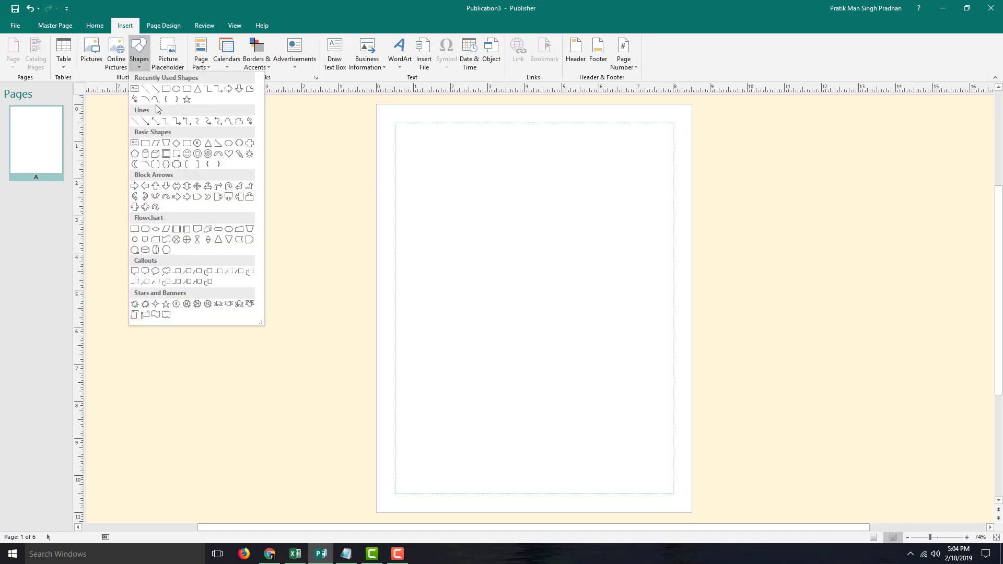
pyautogui.click(165, 90)
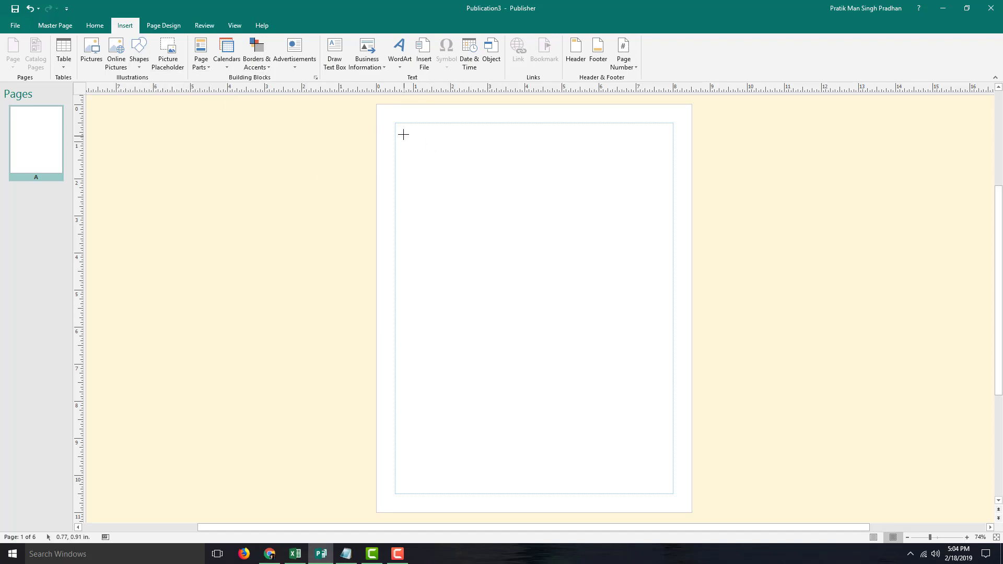
pyautogui.moveTo(376, 125)
pyautogui.mouseDown()
pyautogui.moveTo(545, 174)
pyautogui.moveTo(625, 152)
pyautogui.mouseUp()
pyautogui.moveTo(401, 128); pyautogui.dragTo(401, 127)
pyautogui.click(292, 63)
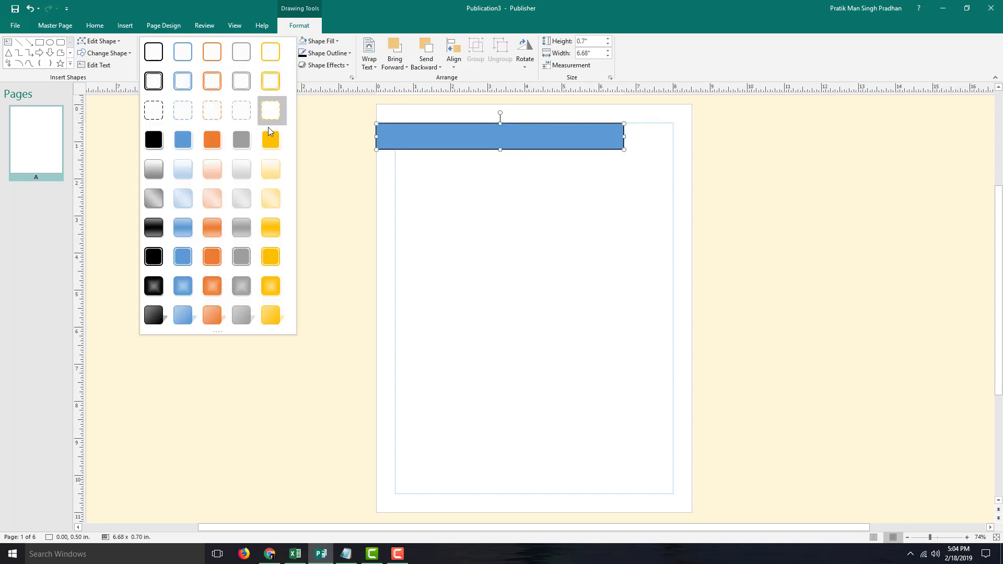
pyautogui.click(184, 169)
pyautogui.hotkey('ctrl', 'm')
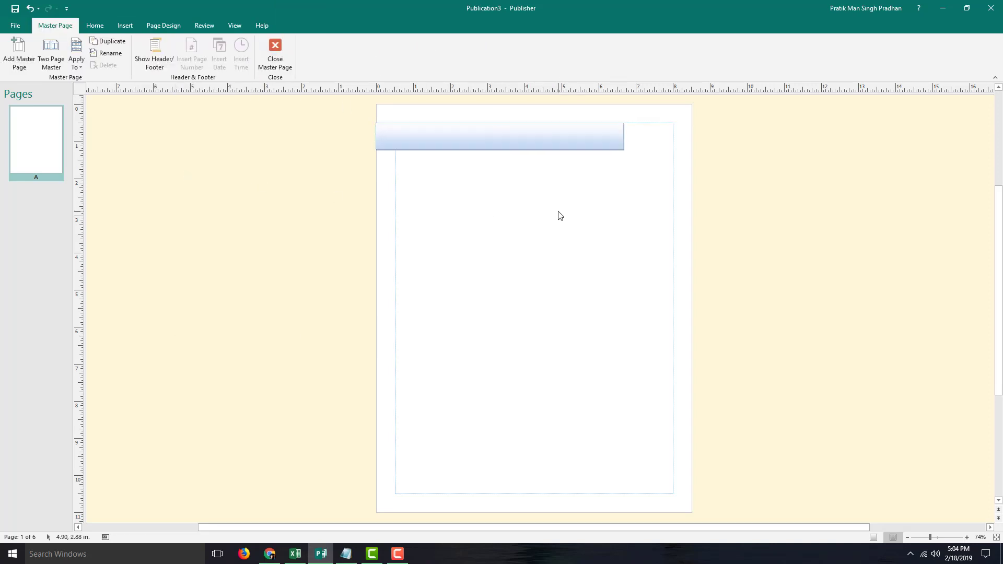
# Close master page editing and move through the spreads to page 6
pyautogui.click(275, 52)
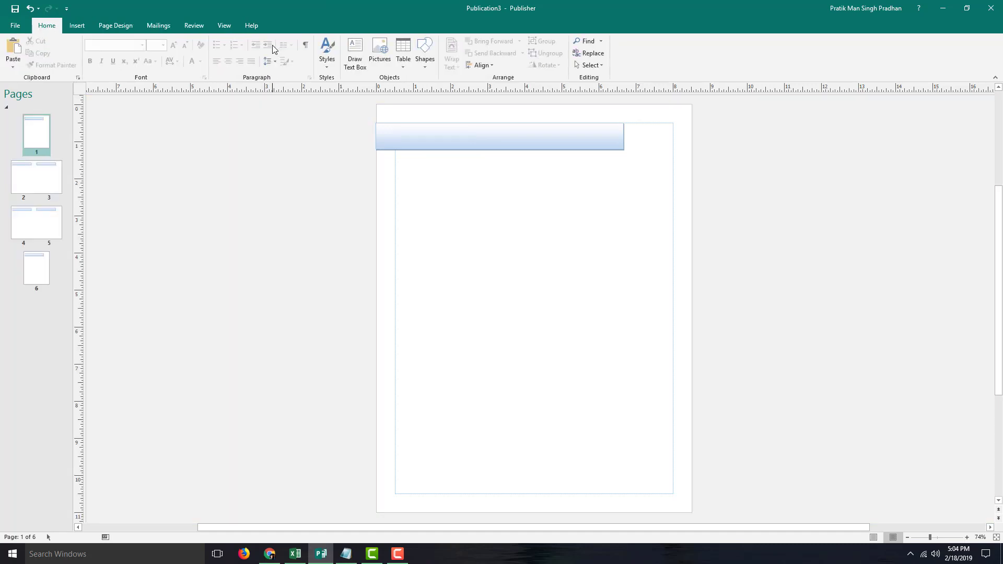
pyautogui.click(49, 181)
pyautogui.click(47, 236)
pyautogui.click(44, 269)
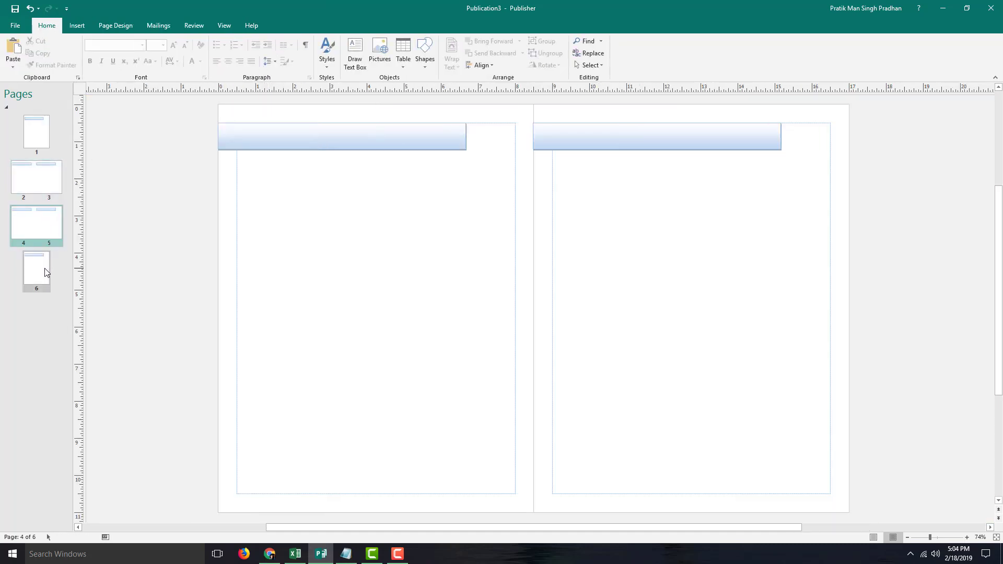
# Insert blank pages after page 6 three times, bringing the publication to 11 pages
pyautogui.rightClick(37, 323)
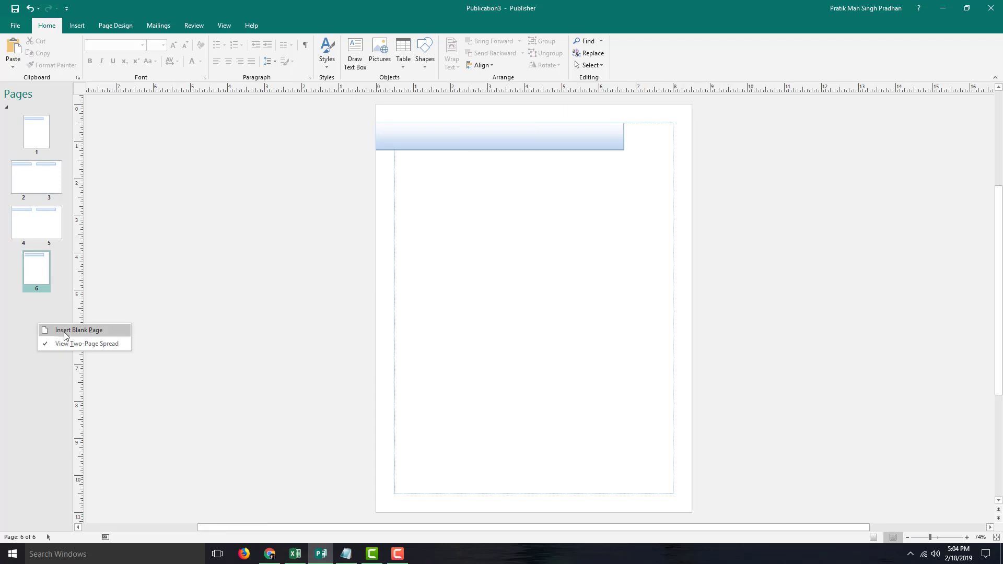
pyautogui.click(64, 332)
pyautogui.rightClick(54, 328)
pyautogui.click(70, 348)
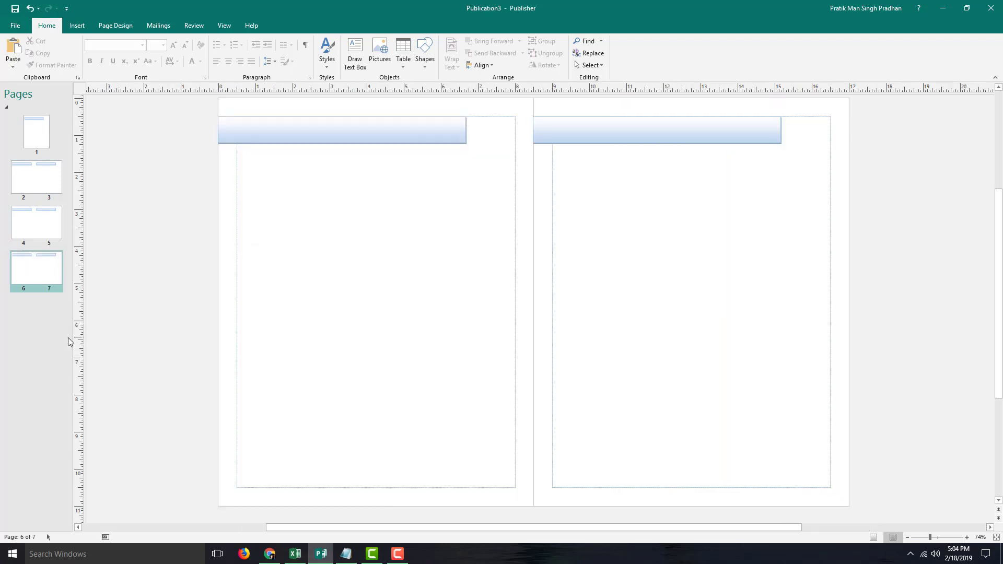
pyautogui.rightClick(41, 374)
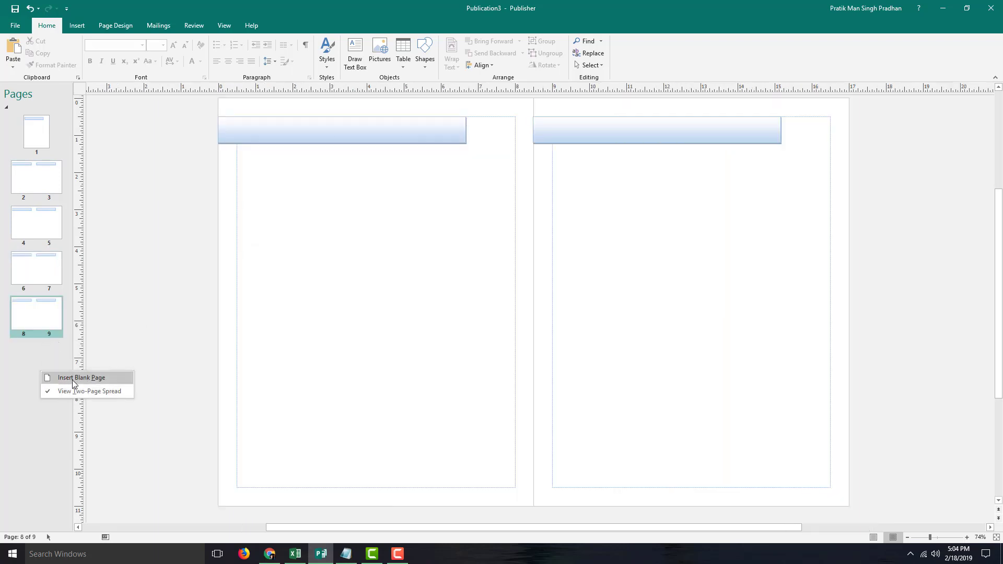
pyautogui.click(74, 390)
pyautogui.click(38, 273)
pyautogui.click(48, 233)
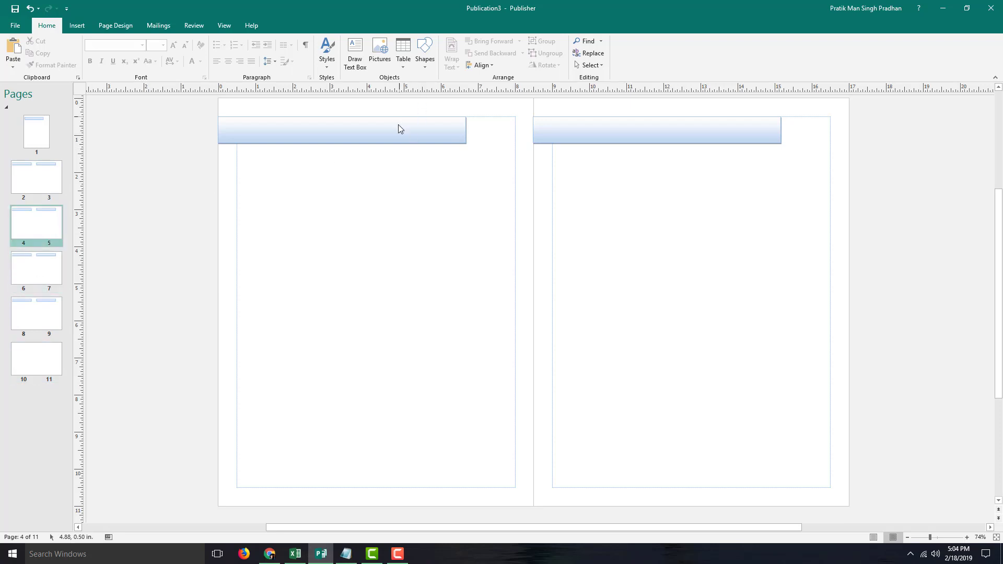
# From page 1, reopen Master Page A with its gradient bar for editing
pyautogui.click(39, 134)
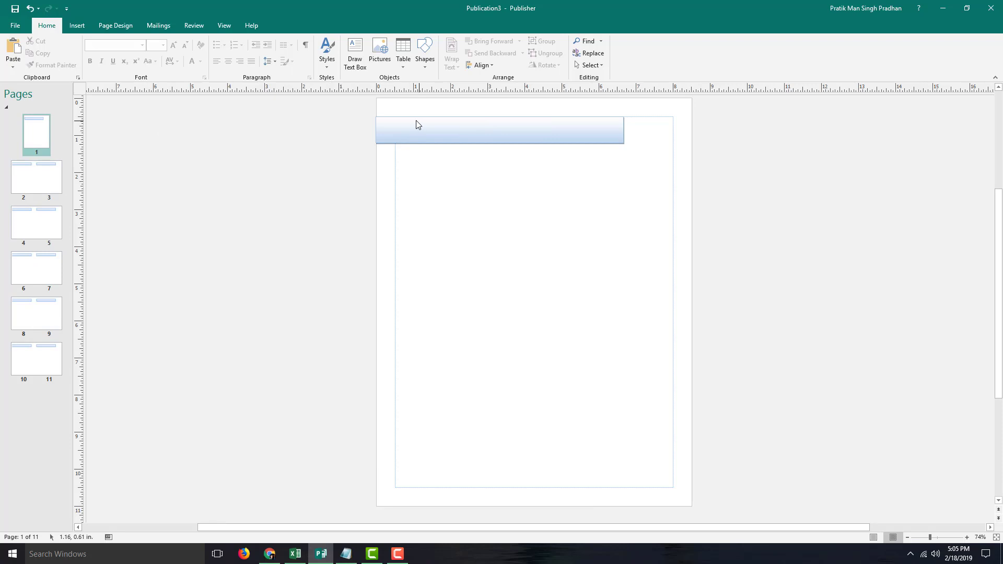
pyautogui.click(133, 26)
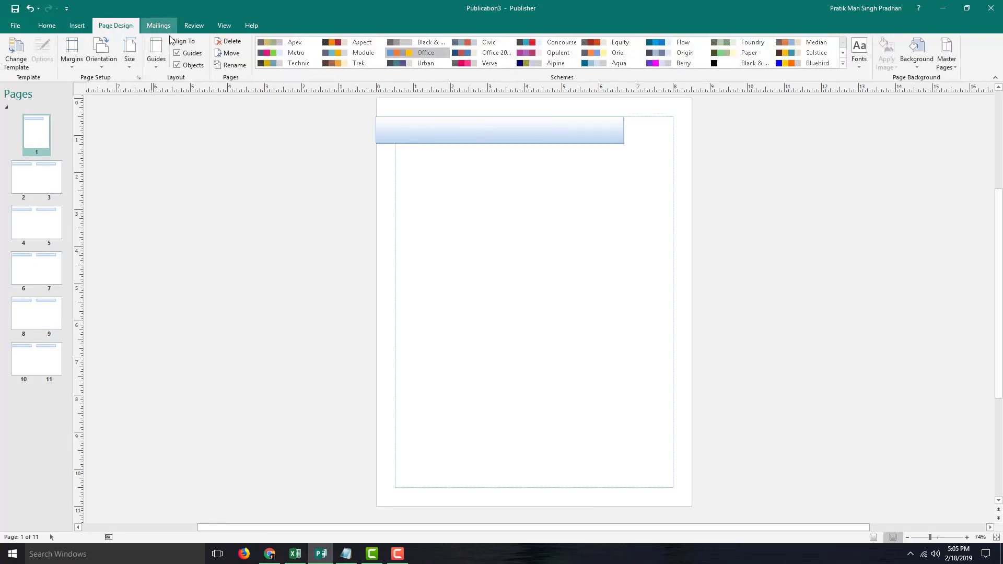
pyautogui.click(948, 51)
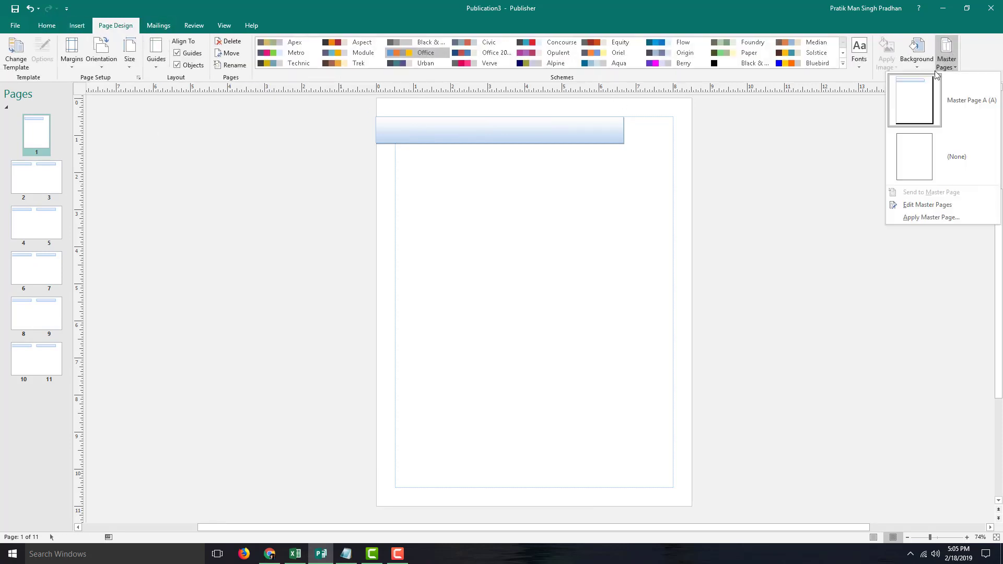
pyautogui.click(935, 99)
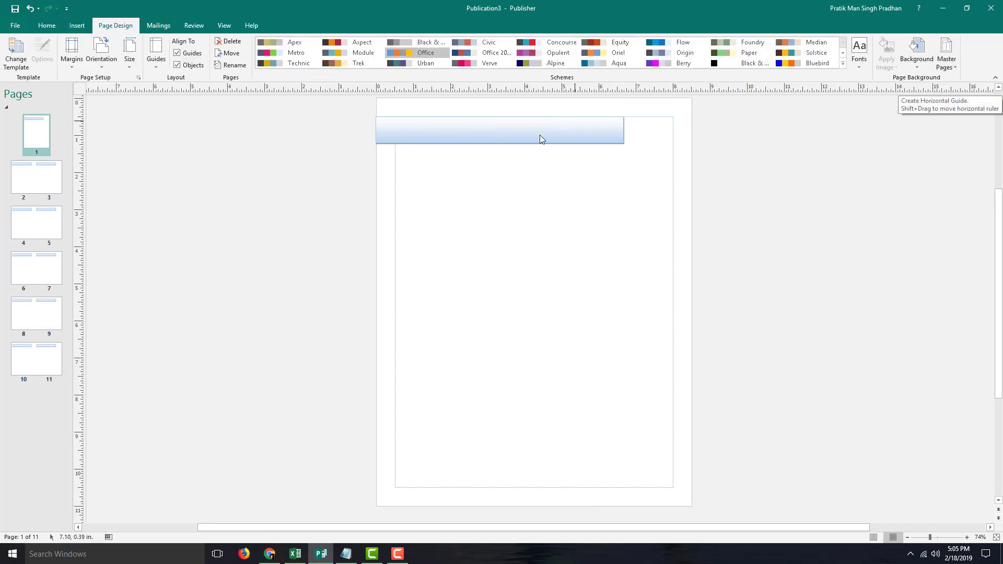
pyautogui.click(954, 58)
pyautogui.click(925, 204)
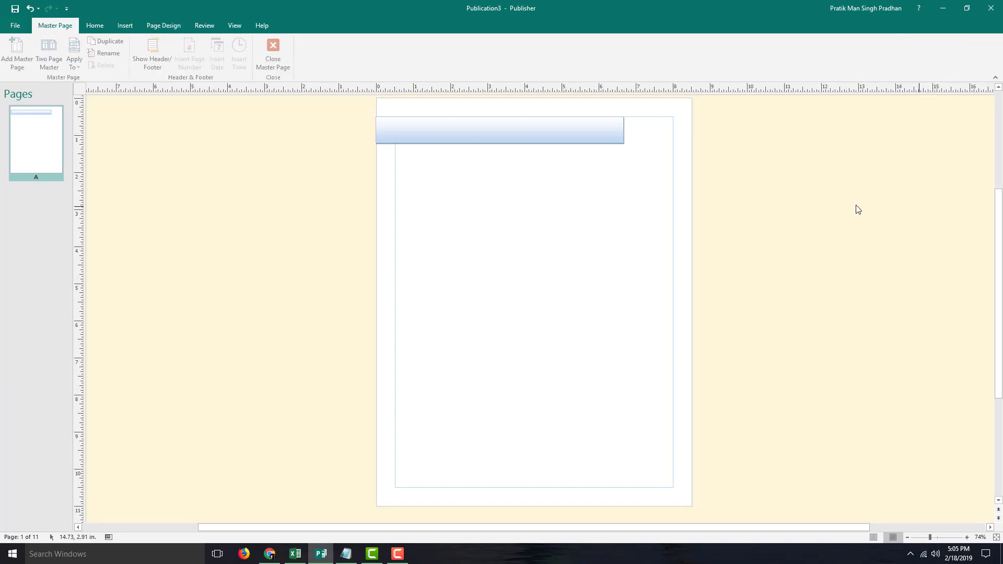
# Insert purple WordArt reading 'Test' and place it on the blue header bar
pyautogui.click(126, 27)
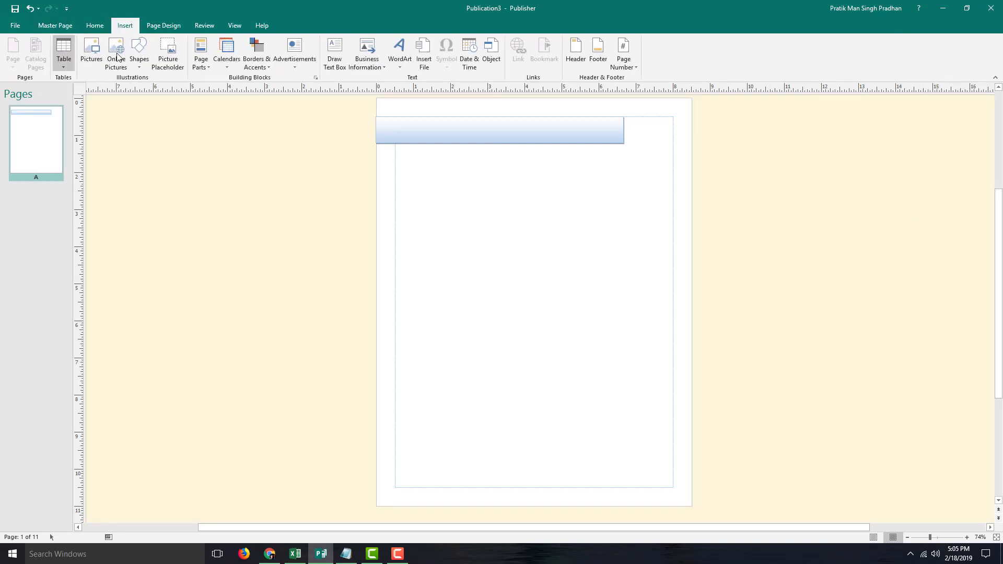
pyautogui.click(397, 53)
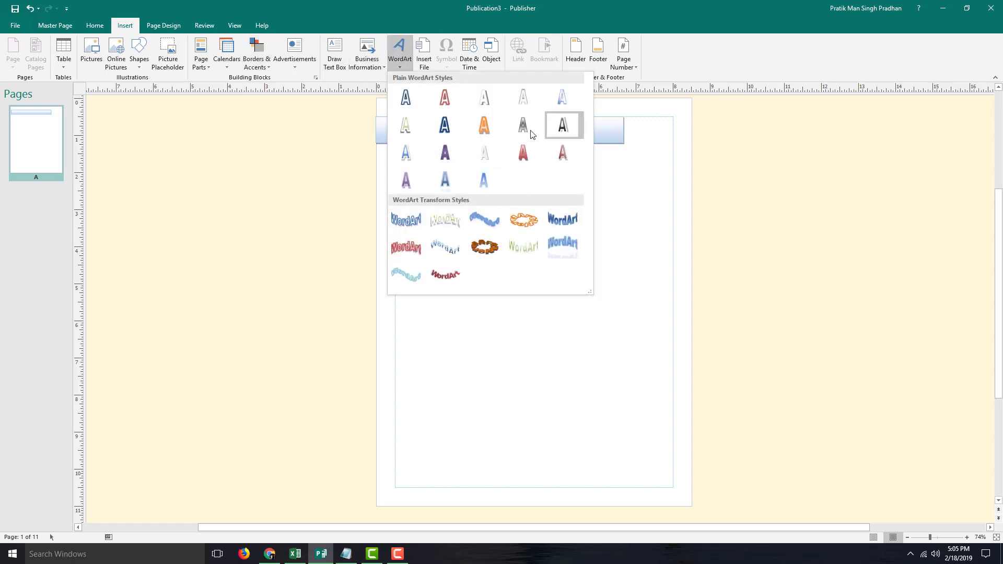
pyautogui.click(481, 152)
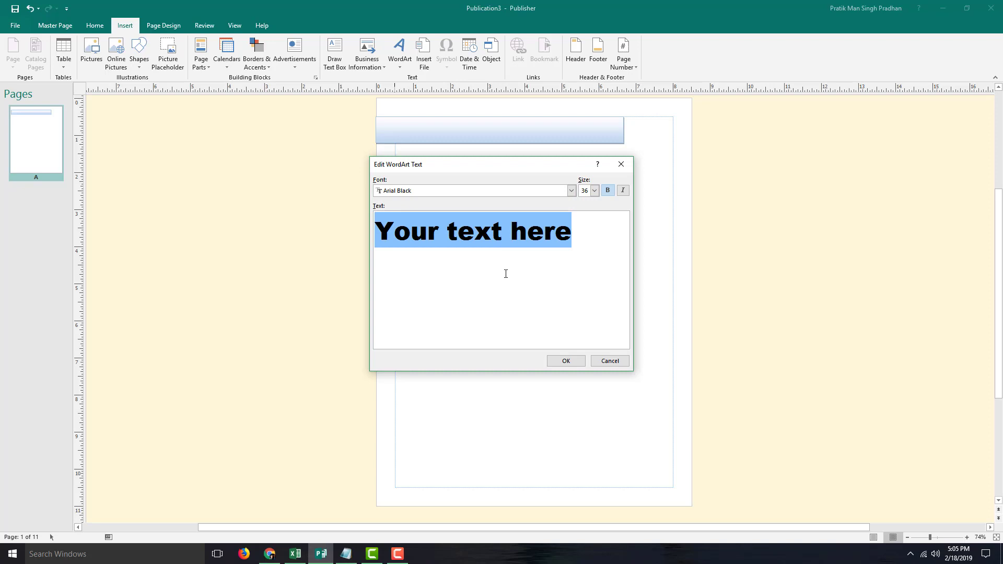
pyautogui.write('Test')
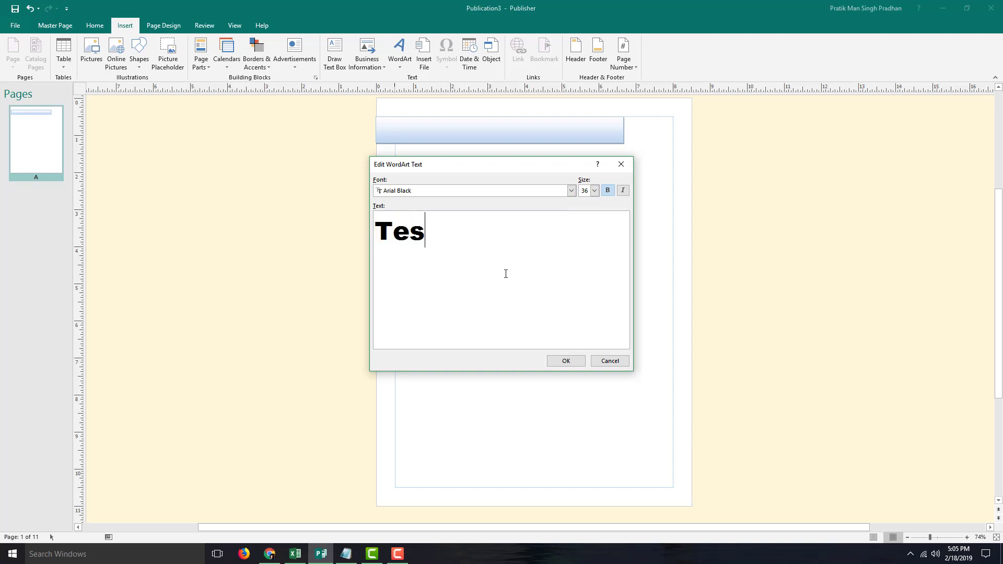
pyautogui.click(567, 362)
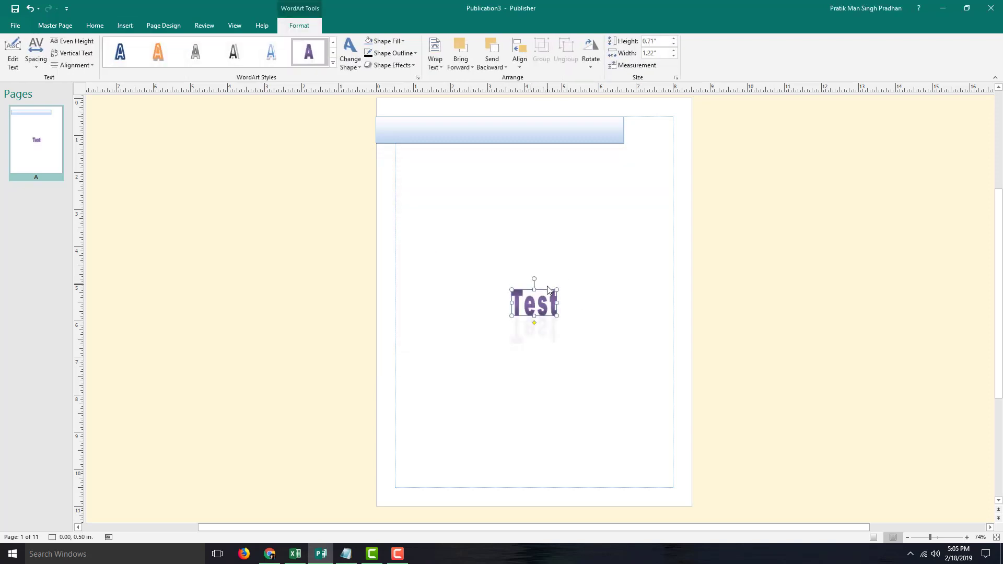
pyautogui.moveTo(548, 291); pyautogui.dragTo(455, 137)
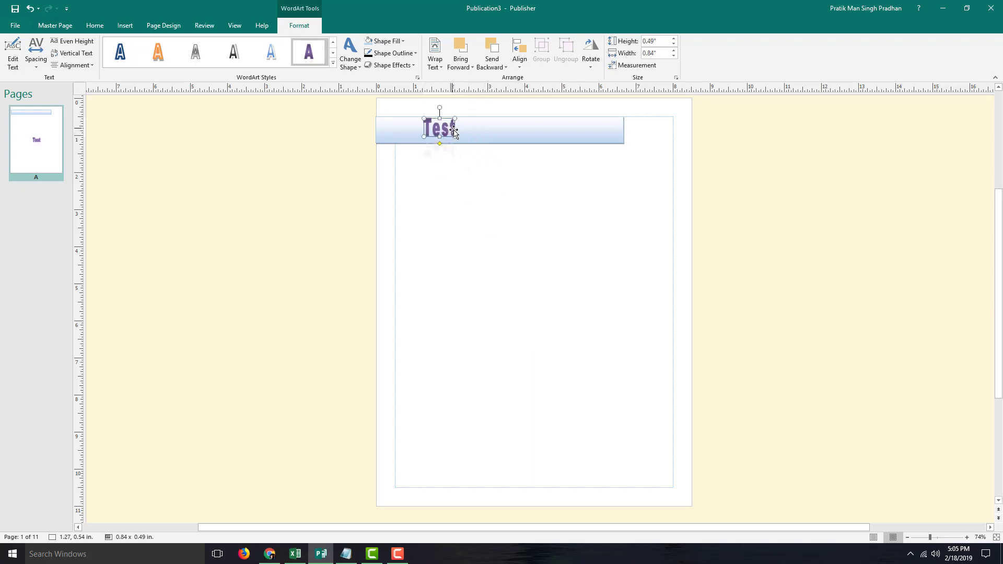
pyautogui.click(521, 168)
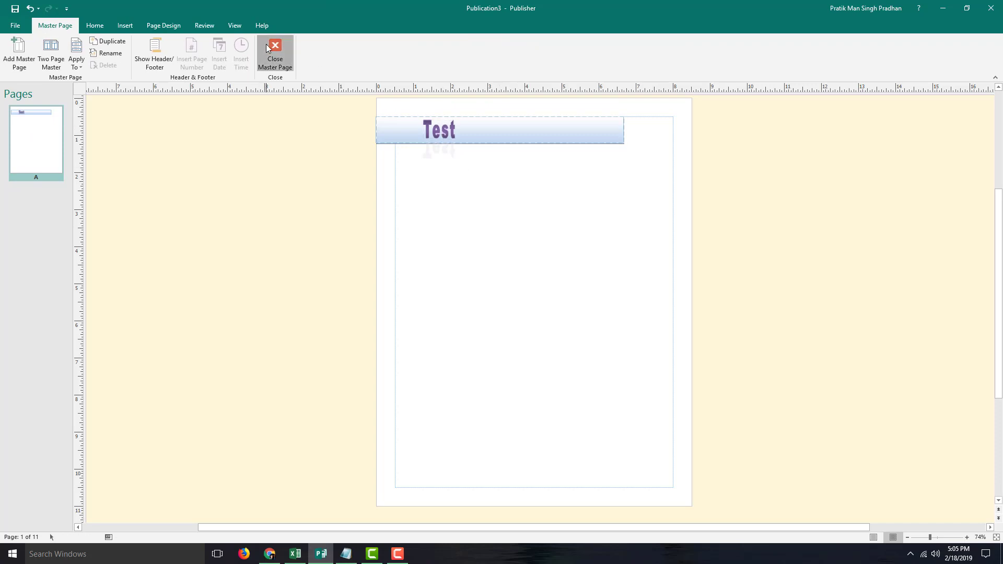
# Close master page editing and check the Test header on page 1 and spreads 2–3, 4–5 and 6–7
pyautogui.click(267, 46)
pyautogui.click(36, 189)
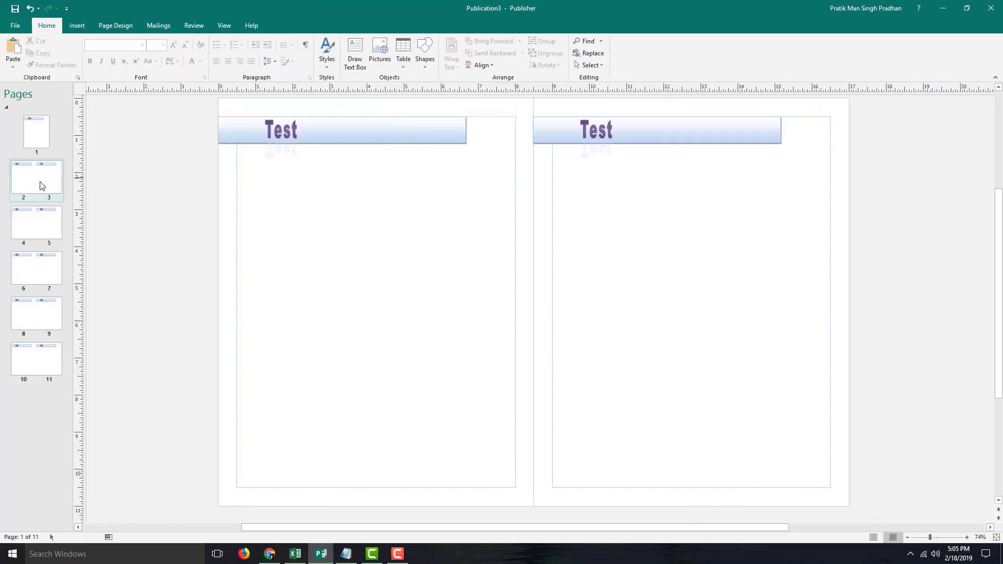
pyautogui.click(34, 225)
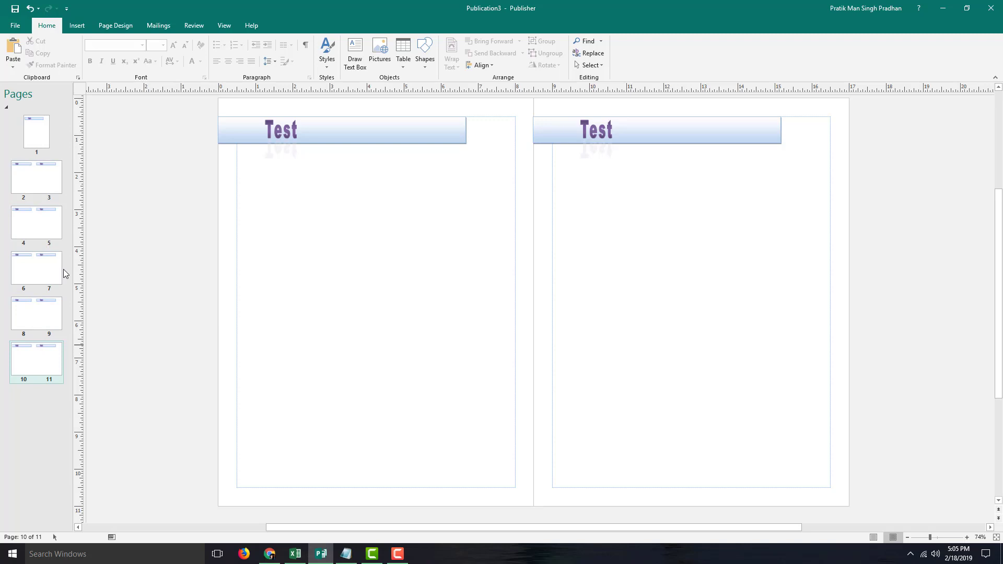
pyautogui.click(45, 136)
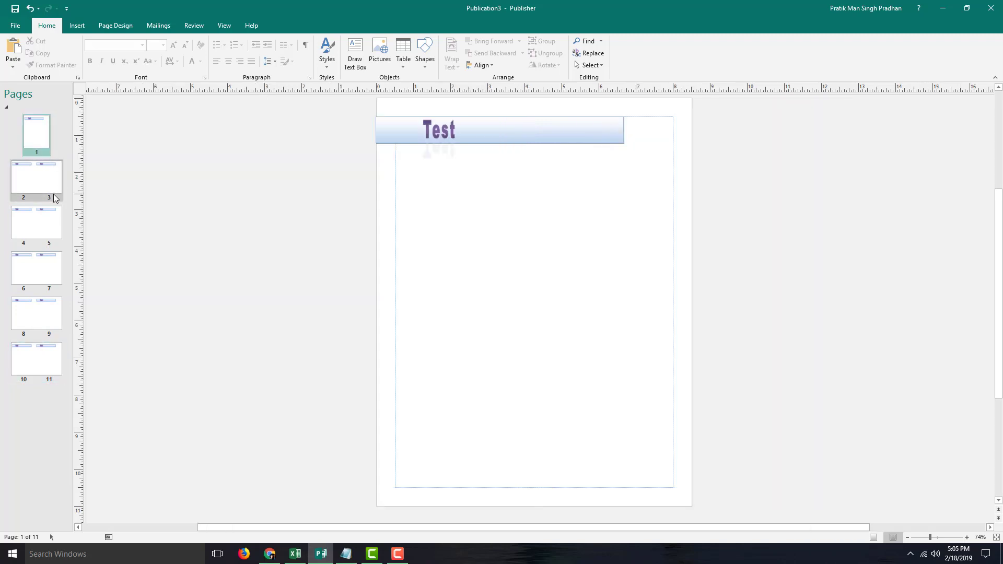
pyautogui.click(47, 218)
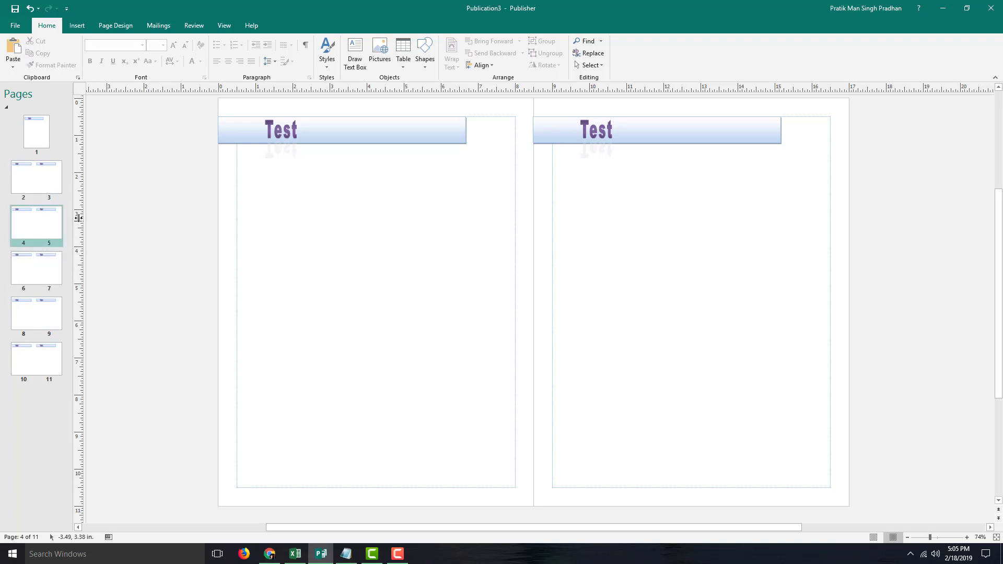
pyautogui.click(40, 271)
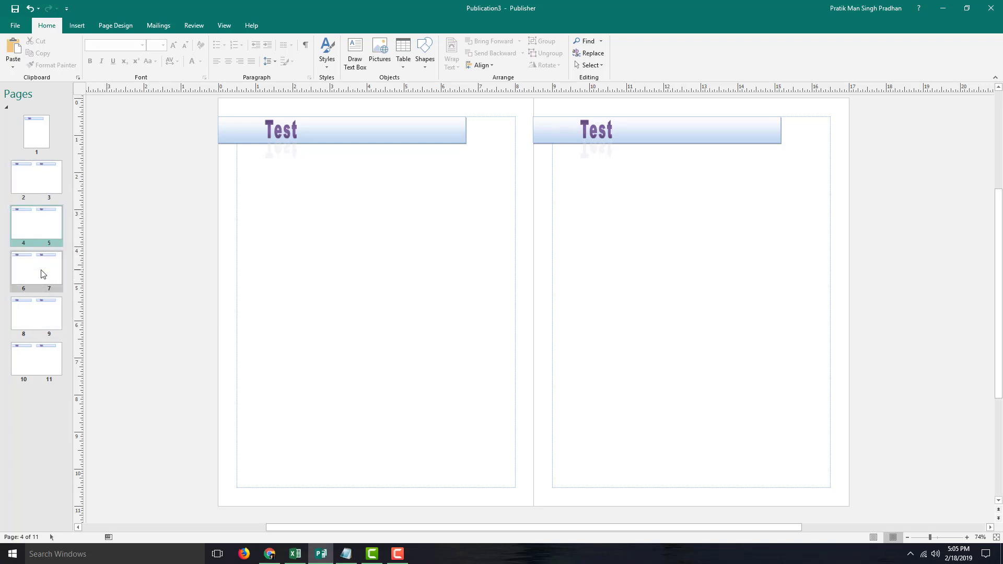
pyautogui.click(40, 230)
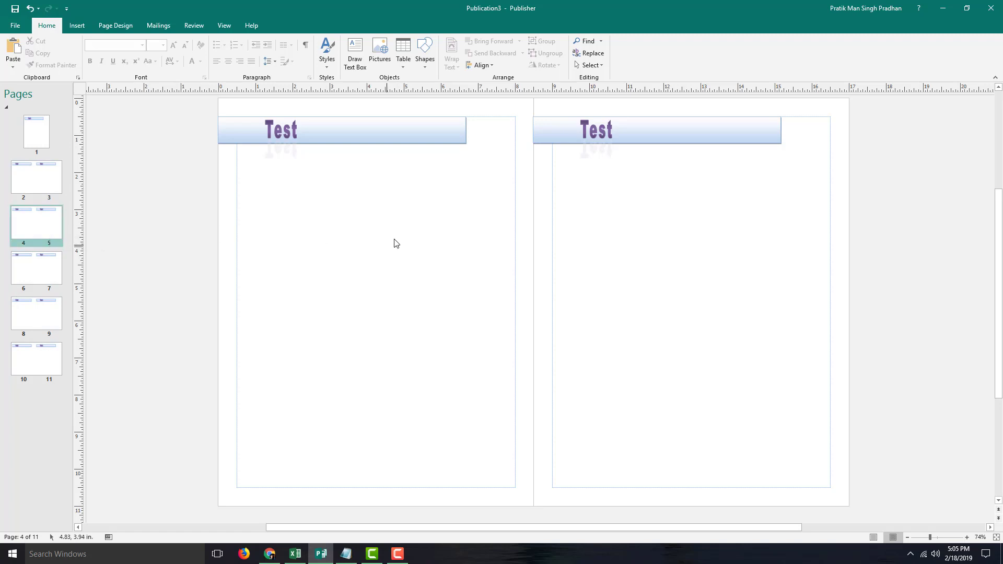
pyautogui.click(28, 266)
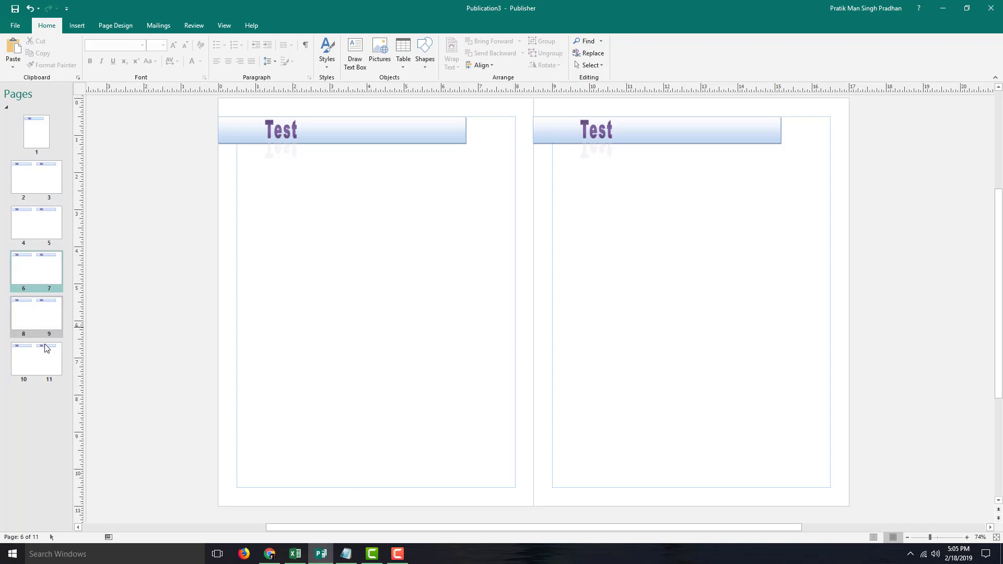
# Set the master page for pages 6–7 to (None)
pyautogui.click(58, 271)
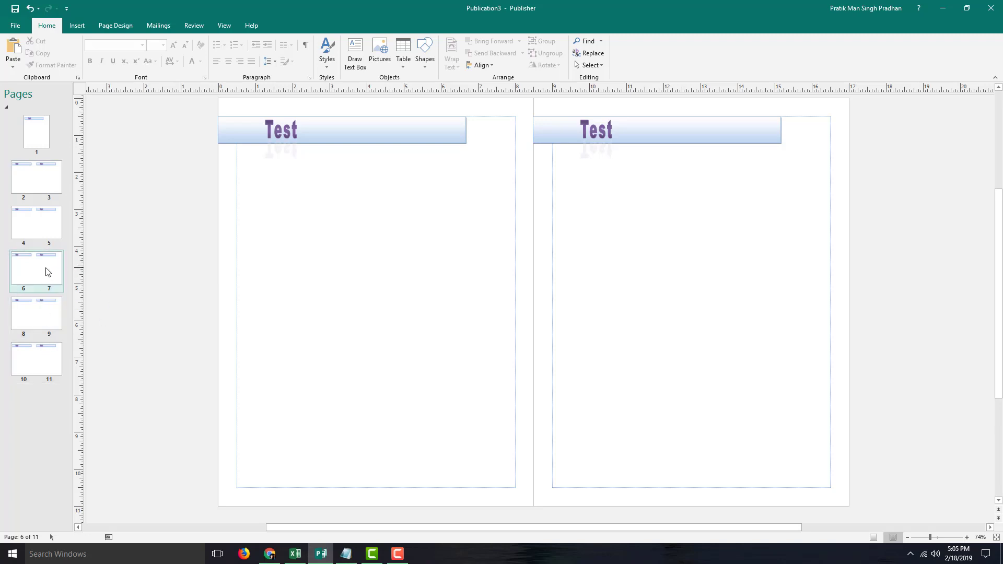
pyautogui.click(186, 25)
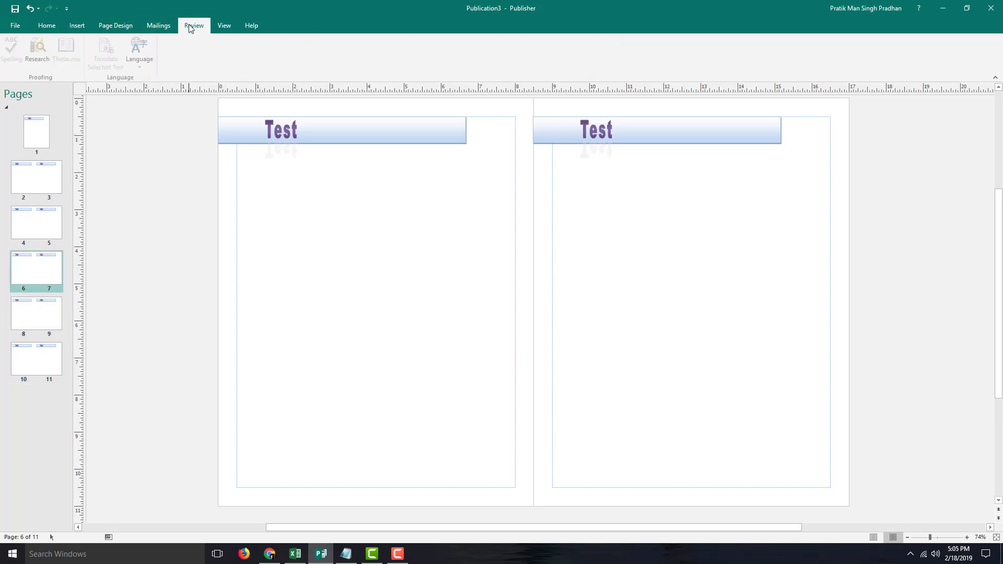
pyautogui.click(117, 25)
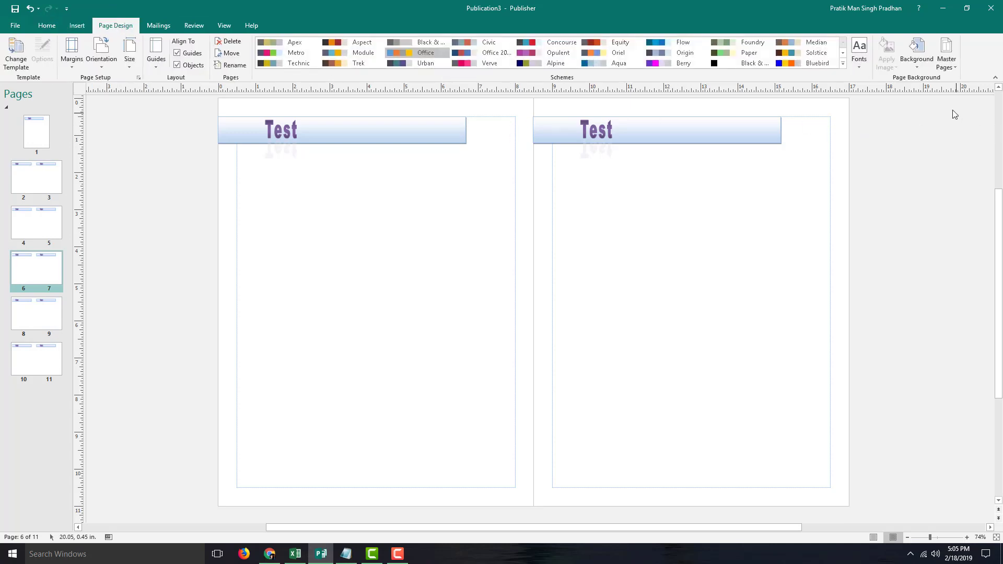
pyautogui.click(954, 60)
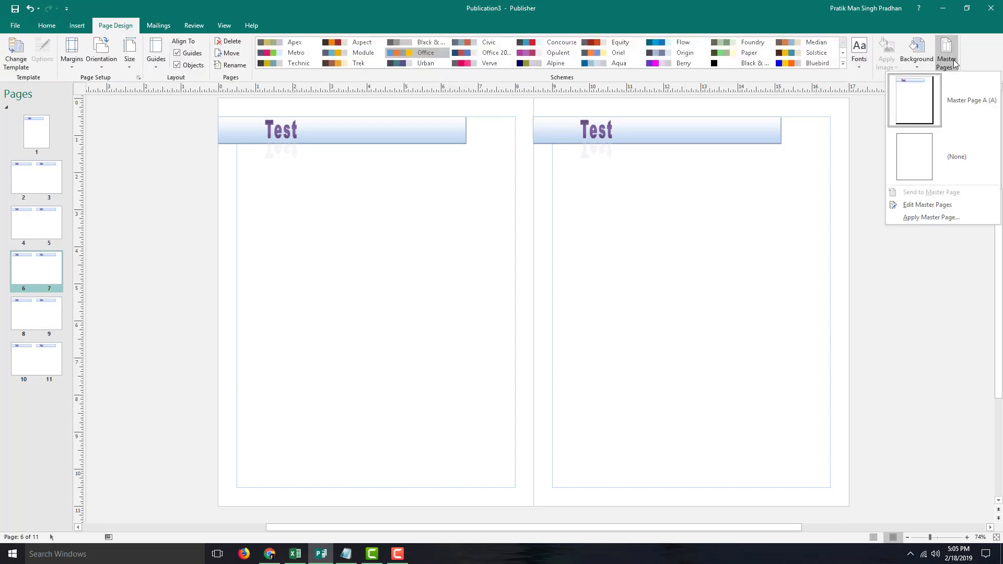
pyautogui.click(938, 170)
# Verify pages 6–7 are blank while 4–5 and 8–9 keep the header, then select pages 10–11
pyautogui.click(47, 230)
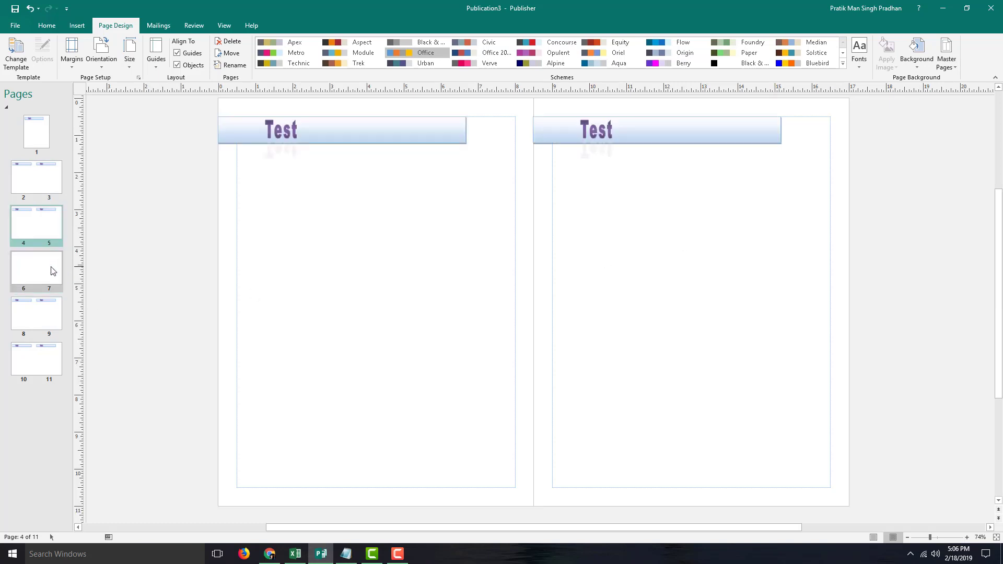
pyautogui.click(49, 269)
pyautogui.click(55, 311)
pyautogui.click(39, 271)
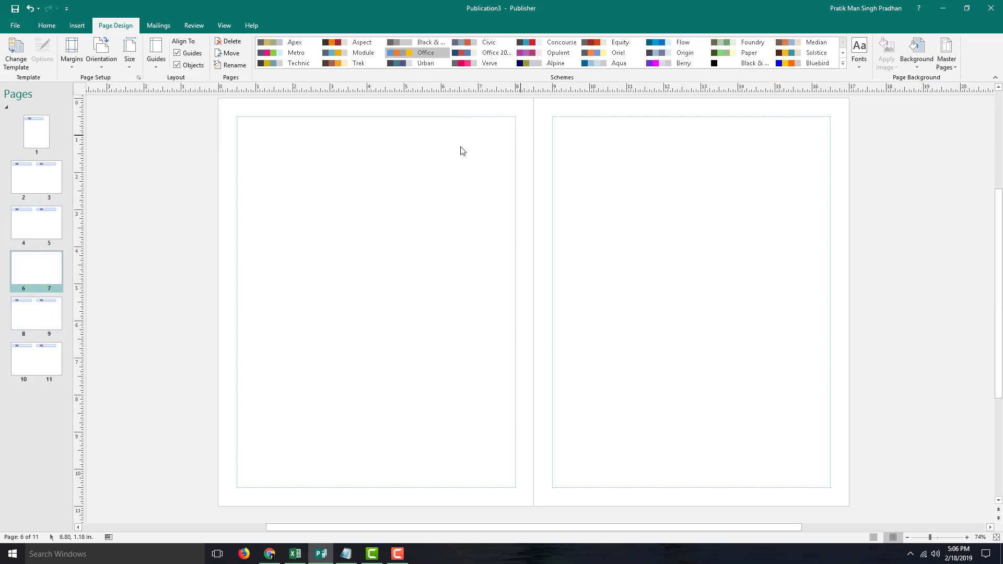
pyautogui.click(56, 323)
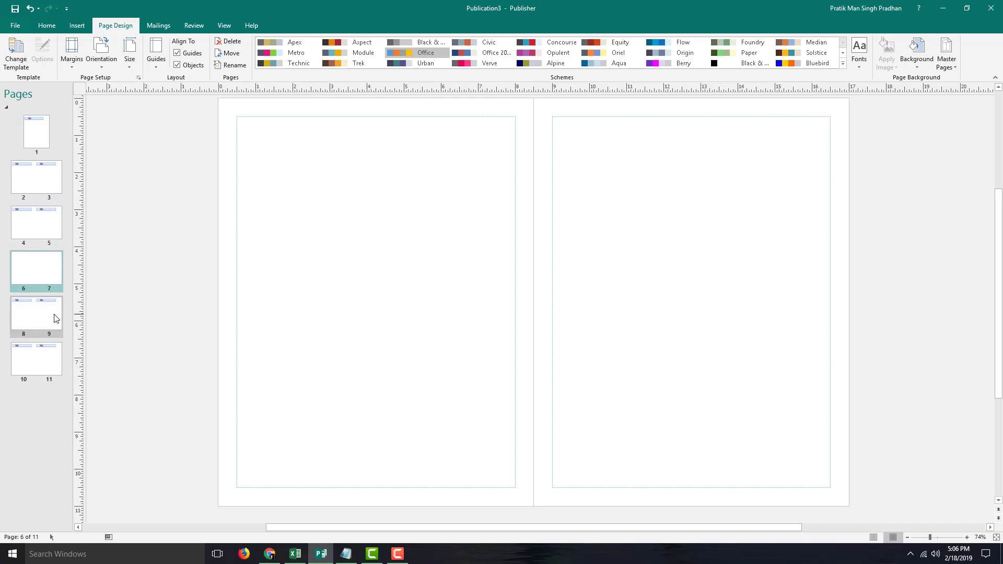
pyautogui.click(42, 368)
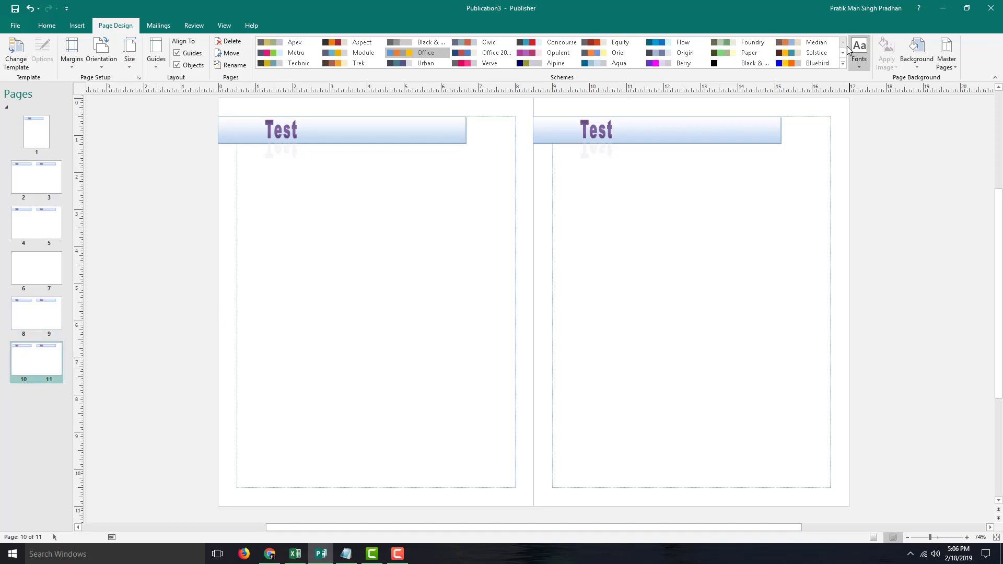
pyautogui.click(952, 67)
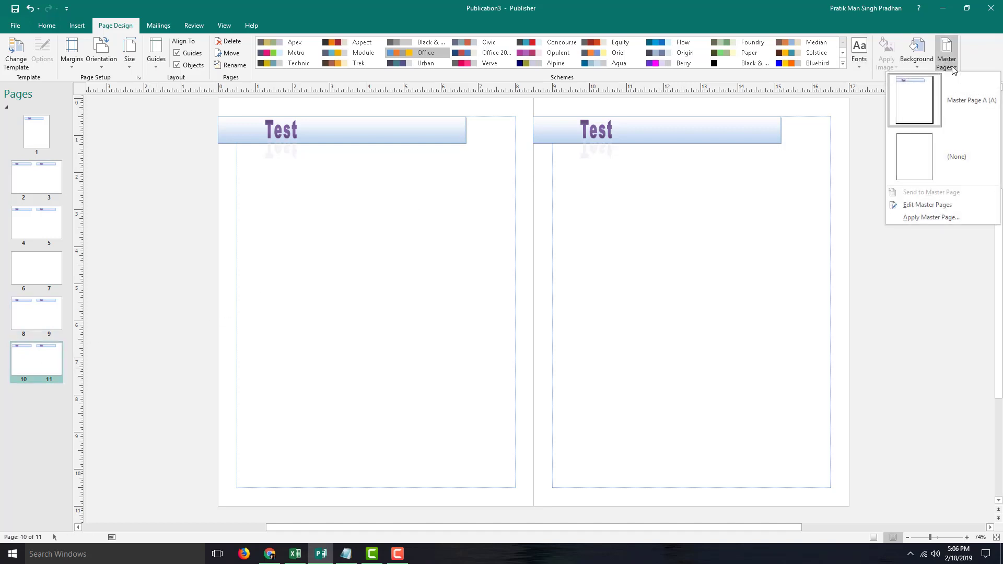
# Add a new two-page Master Page B alongside Master Page A
pyautogui.click(927, 204)
pyautogui.rightClick(27, 212)
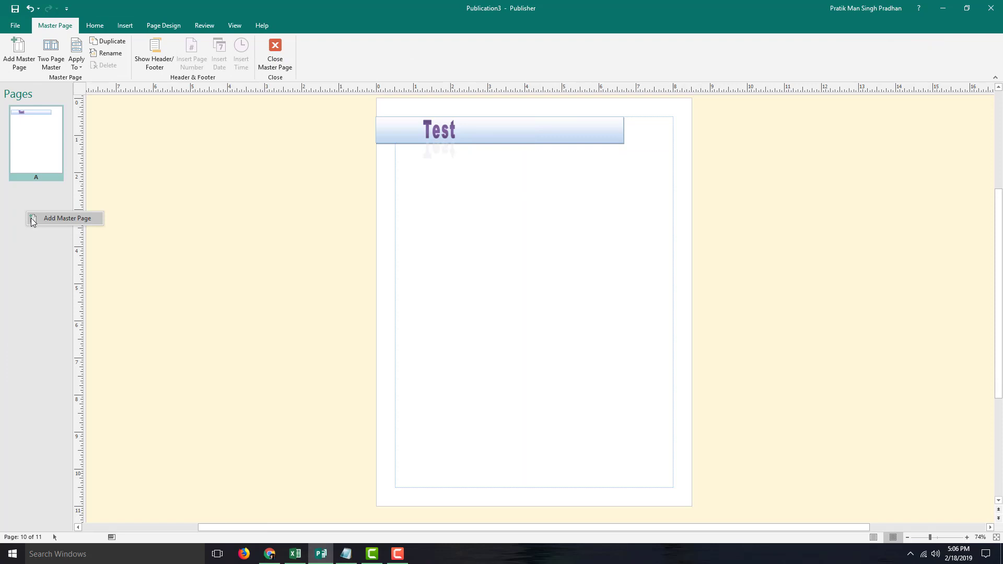
pyautogui.click(58, 218)
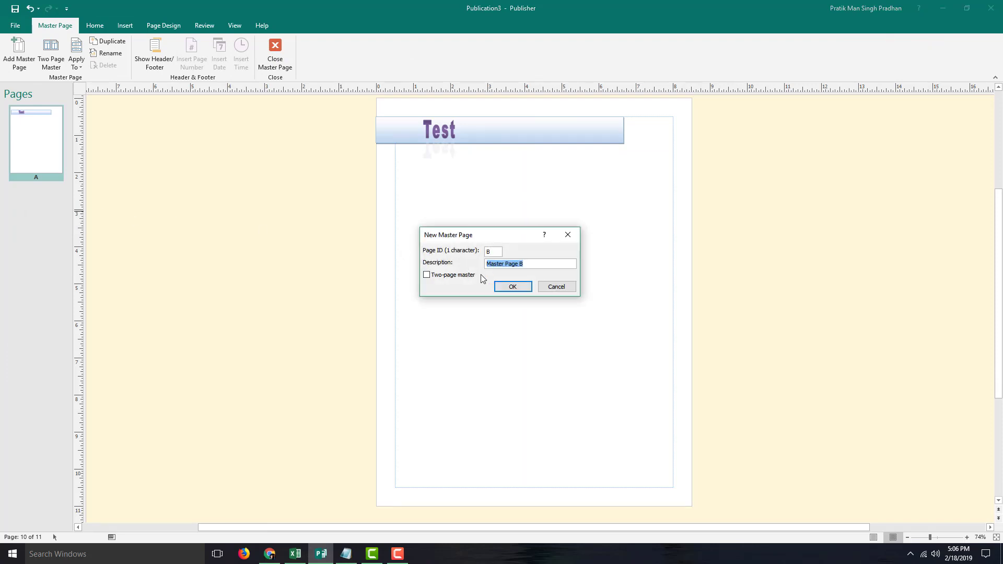
pyautogui.click(454, 279)
pyautogui.click(511, 287)
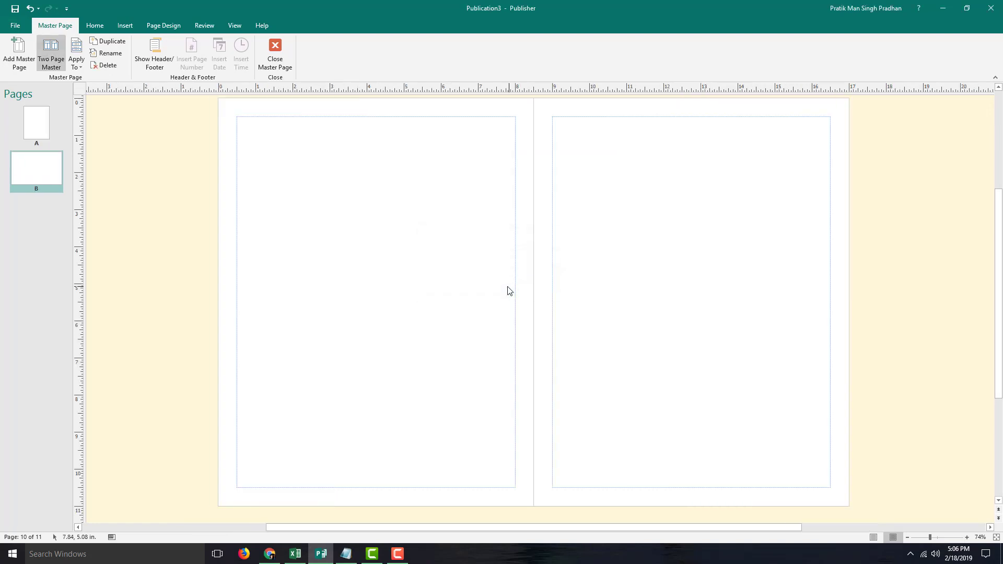
# Draw a 15.8 x 0.73 in. rectangle across the top of both pages of Master B
pyautogui.click(125, 25)
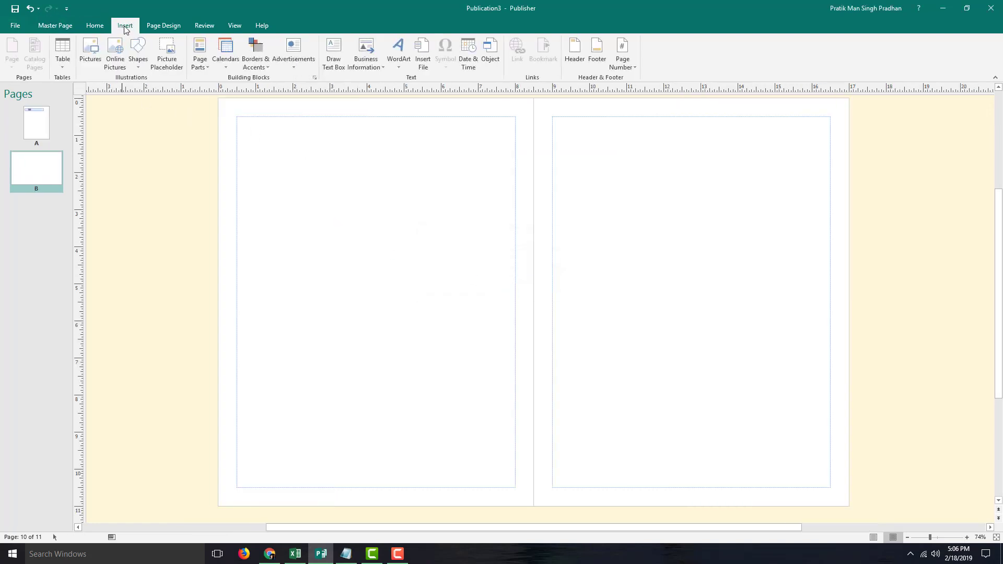
pyautogui.click(139, 62)
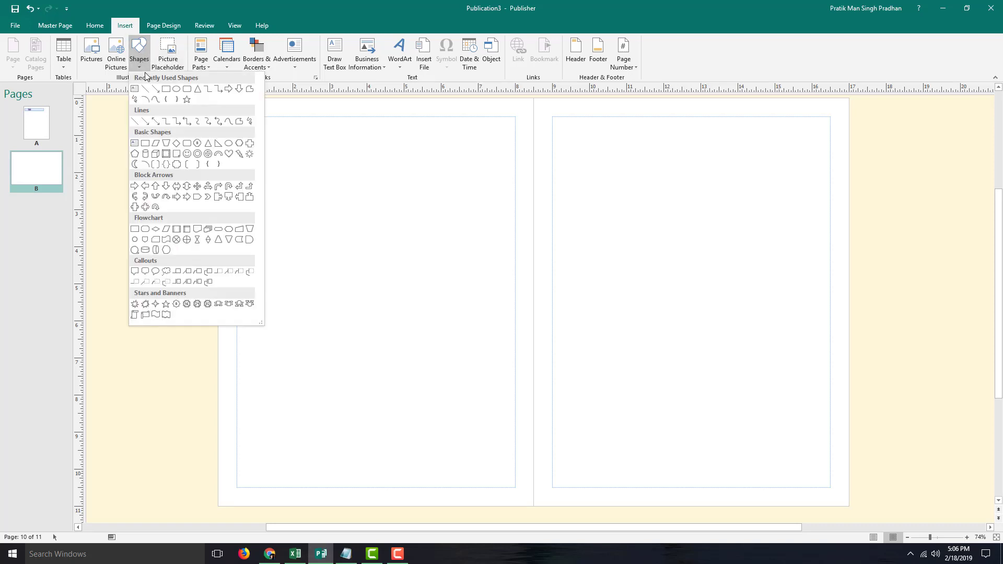
pyautogui.click(166, 90)
pyautogui.moveTo(239, 116)
pyautogui.mouseDown()
pyautogui.moveTo(512, 164)
pyautogui.moveTo(826, 143)
pyautogui.mouseUp()
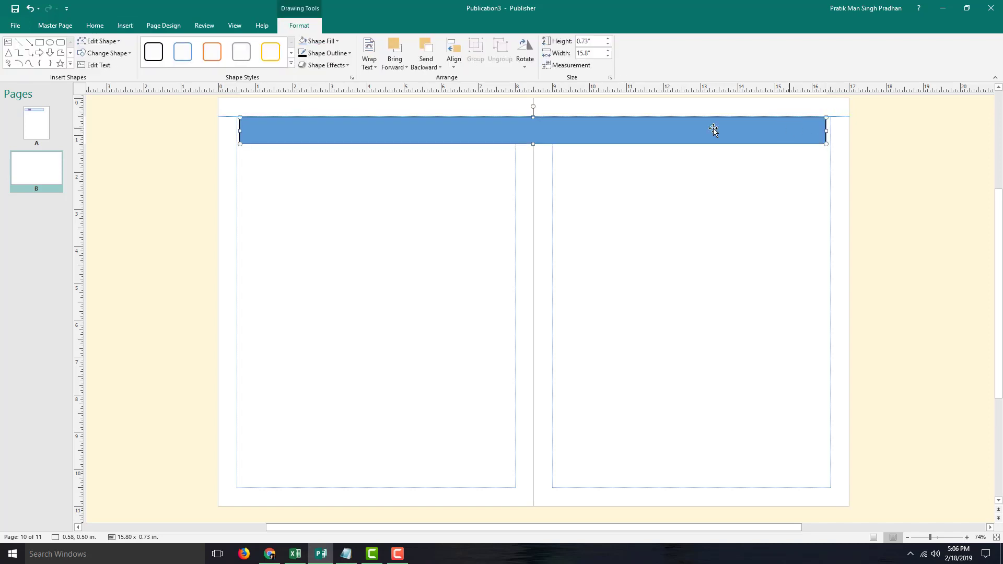
# Give the bar a silver-grey gradient shape style and close master page editing
pyautogui.click(291, 63)
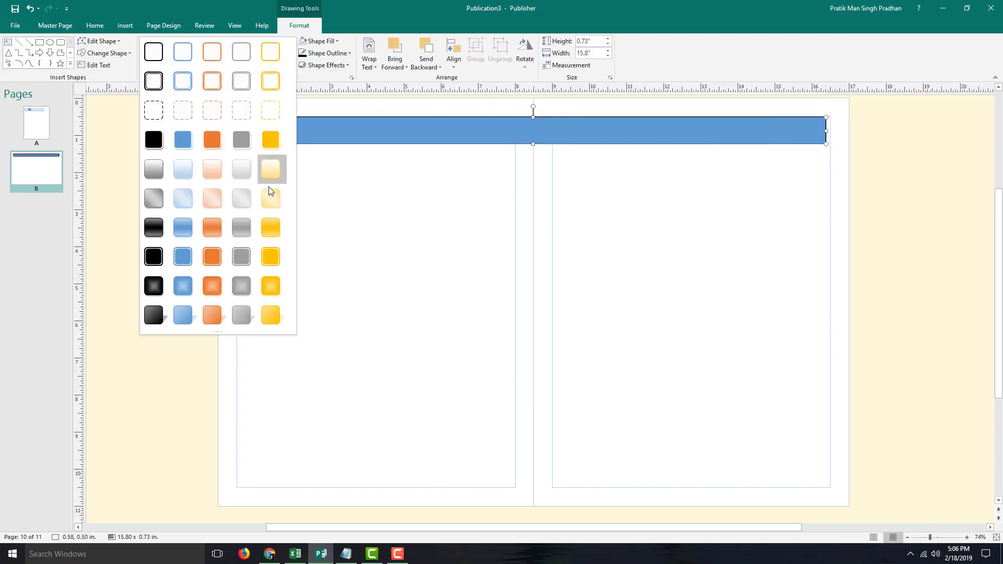
pyautogui.click(244, 170)
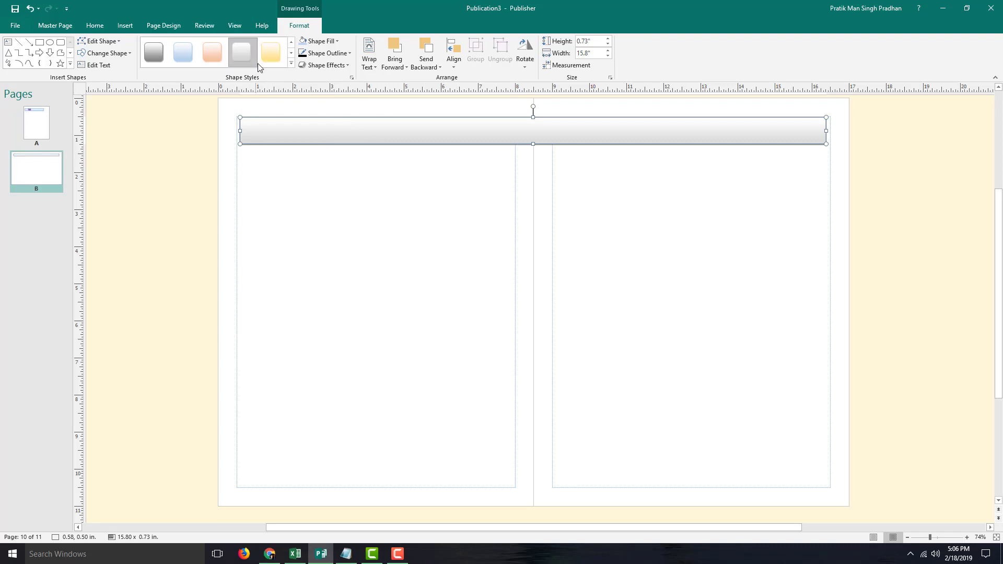
pyautogui.click(291, 63)
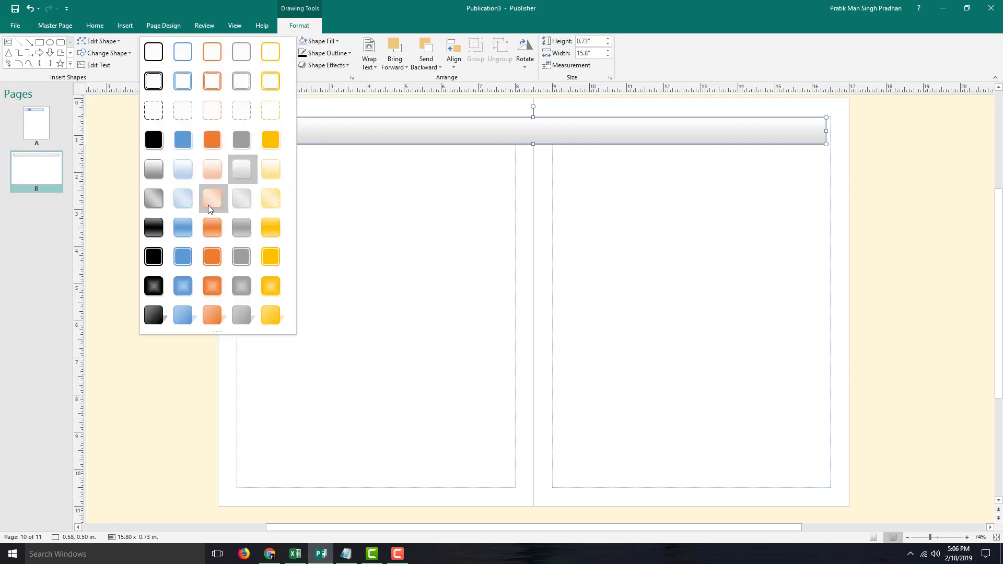
pyautogui.click(241, 199)
pyautogui.click(331, 233)
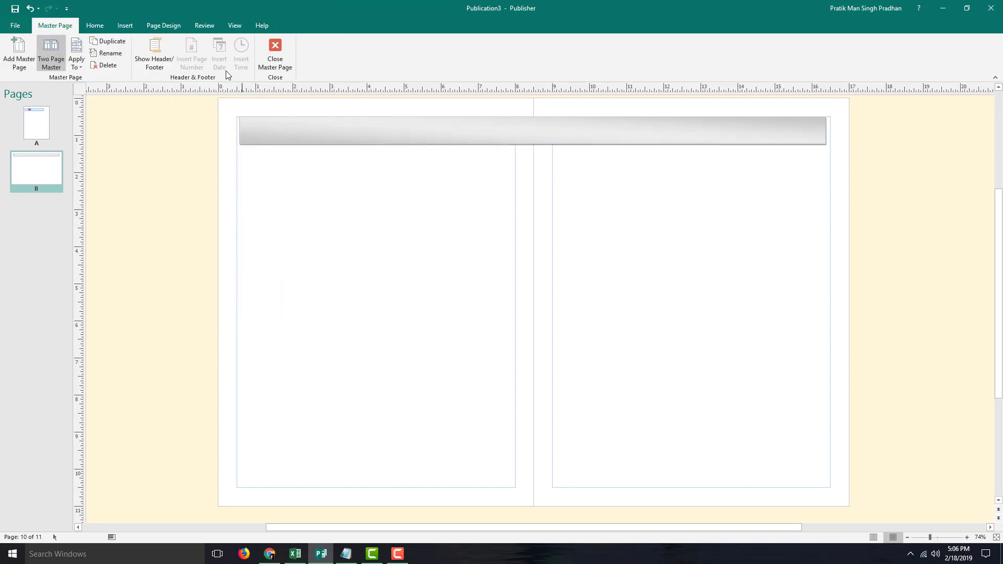
pyautogui.click(275, 52)
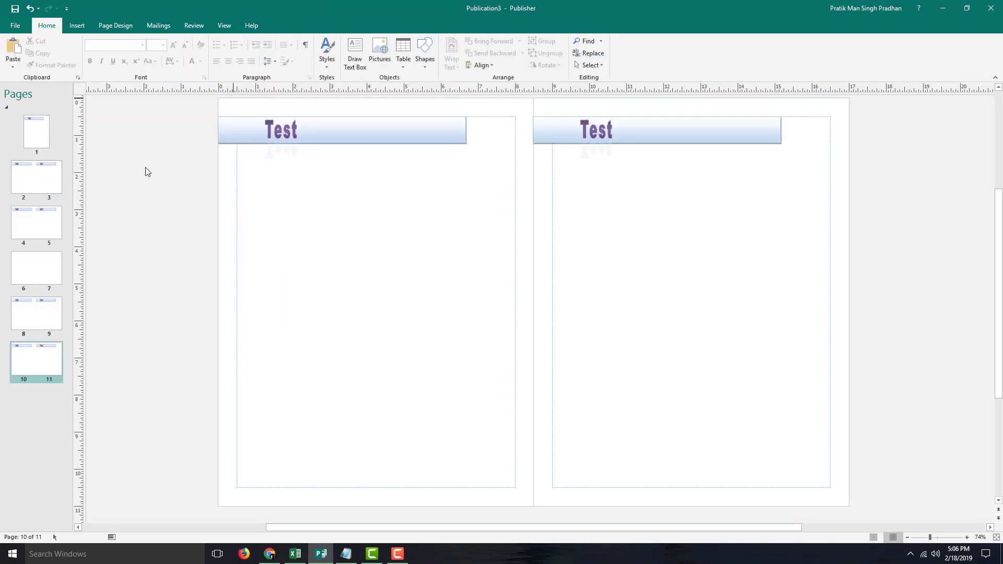
# Select spreads 2–3, 4–5, 8–9 and 10–11 and assign them Master Page B
pyautogui.click(53, 179)
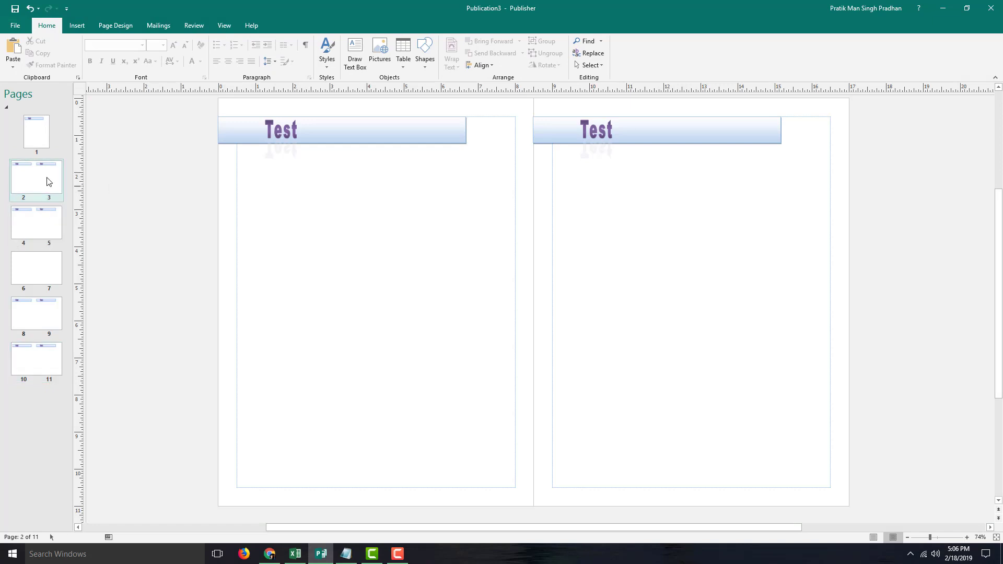
pyautogui.click(55, 224)
pyautogui.keyDown('ctrl'); pyautogui.click(50, 186); pyautogui.keyUp('ctrl')
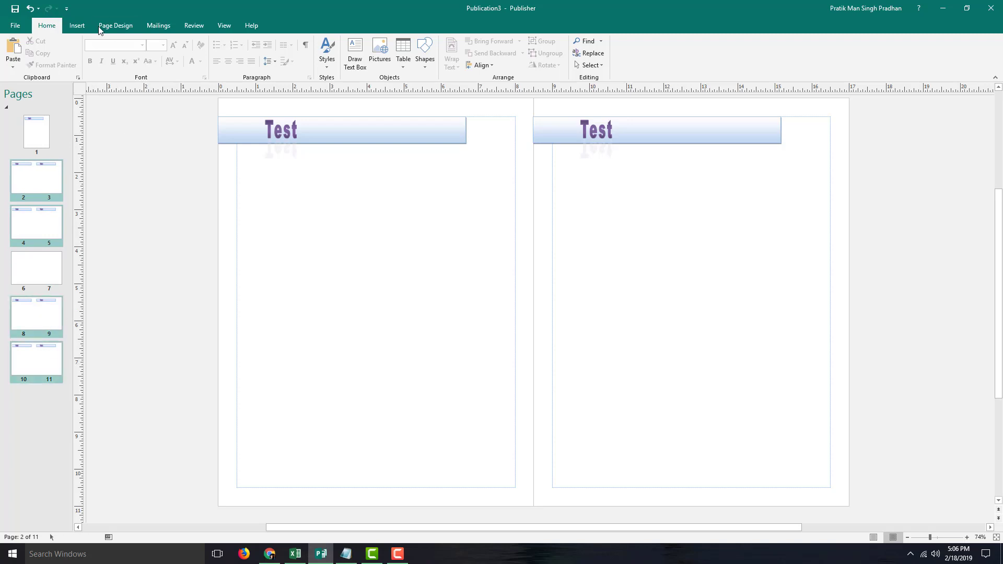
pyautogui.click(115, 26)
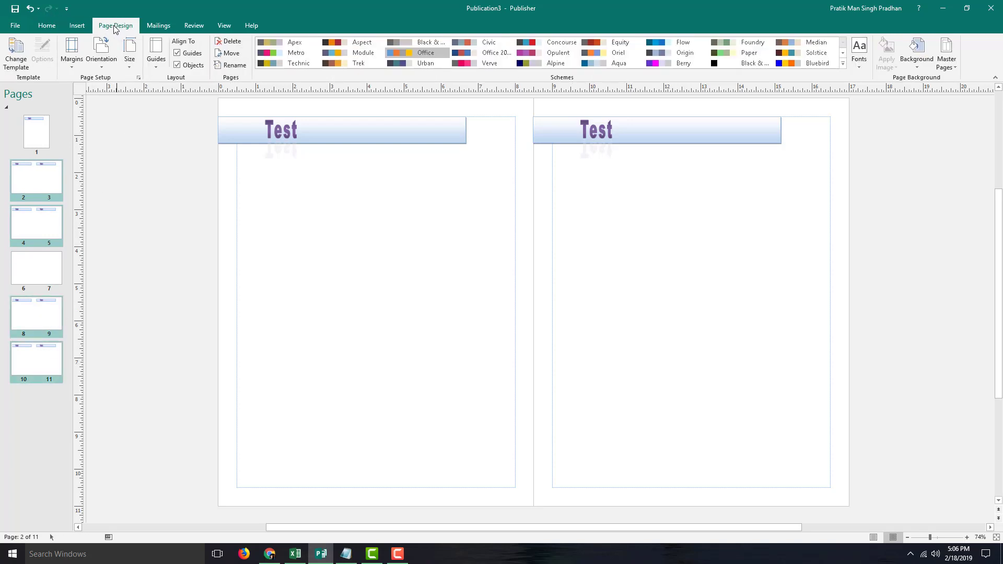
pyautogui.click(951, 67)
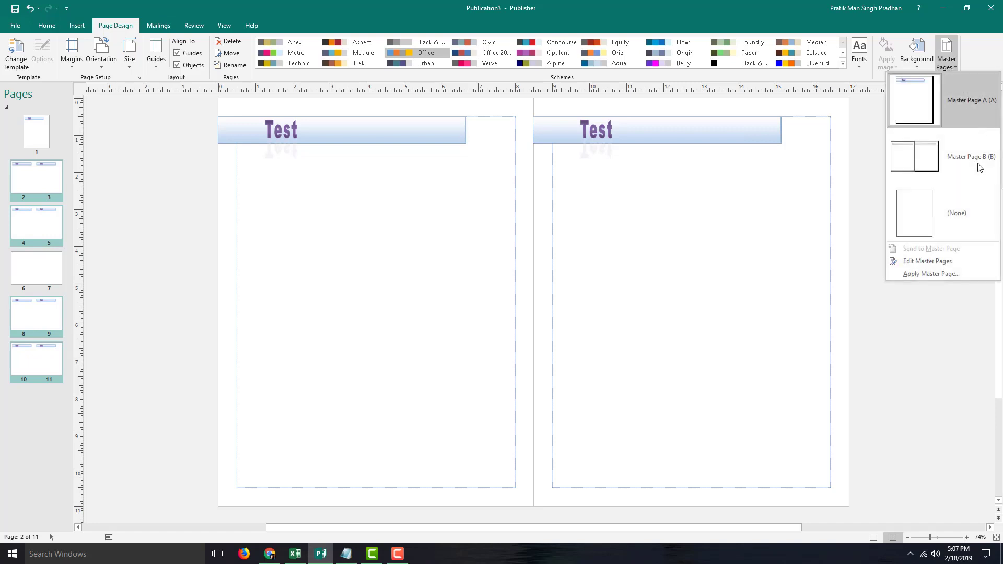
pyautogui.click(915, 174)
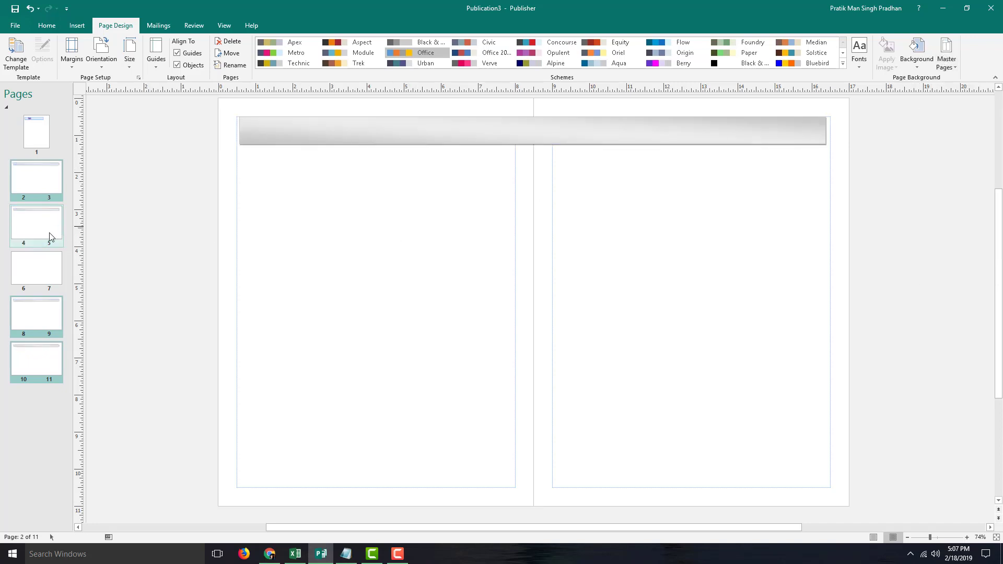
pyautogui.click(48, 291)
pyautogui.click(49, 186)
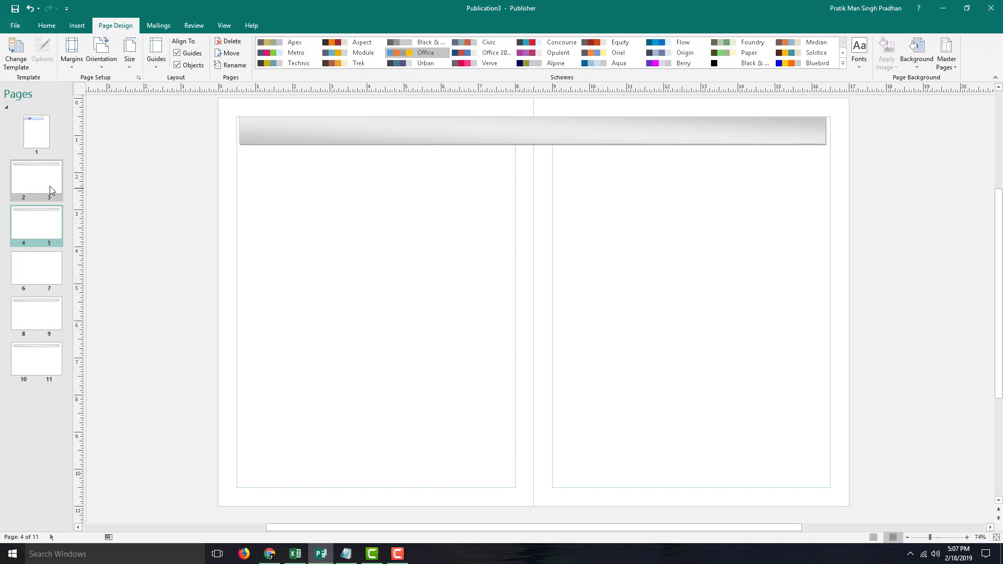
# Apply Master Page A to the pages 2–3 spread
pyautogui.rightClick(44, 178)
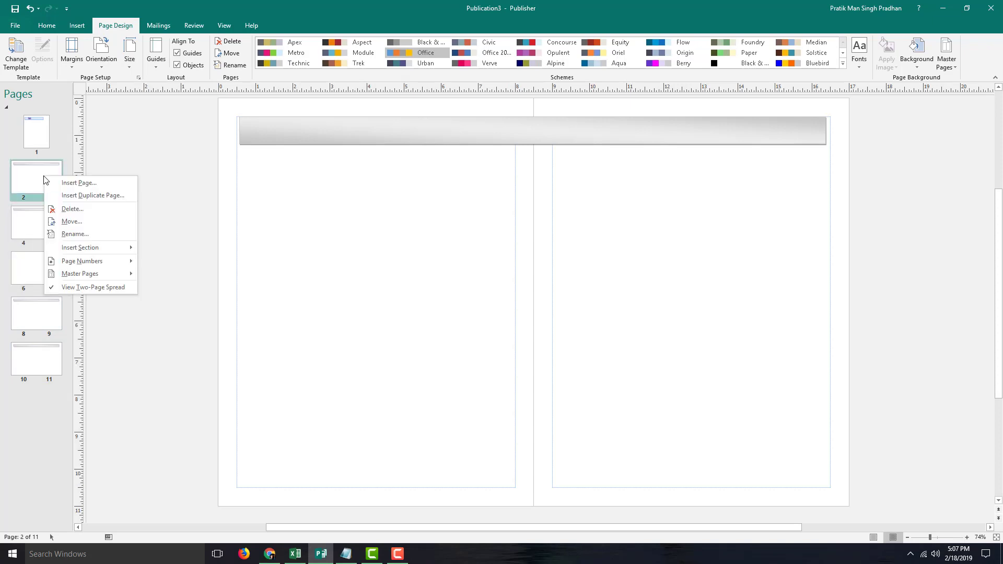
pyautogui.moveTo(116, 275)
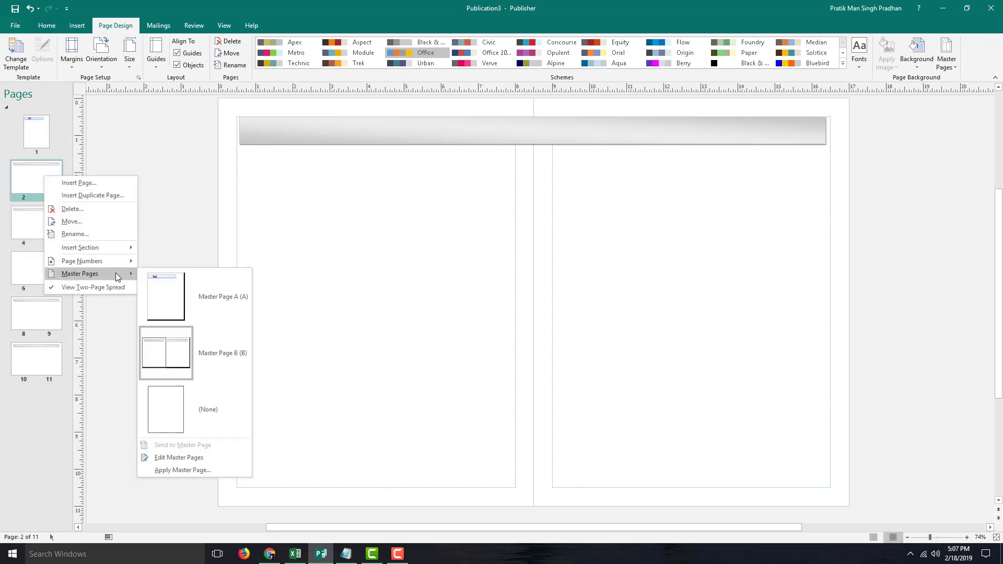
pyautogui.click(189, 298)
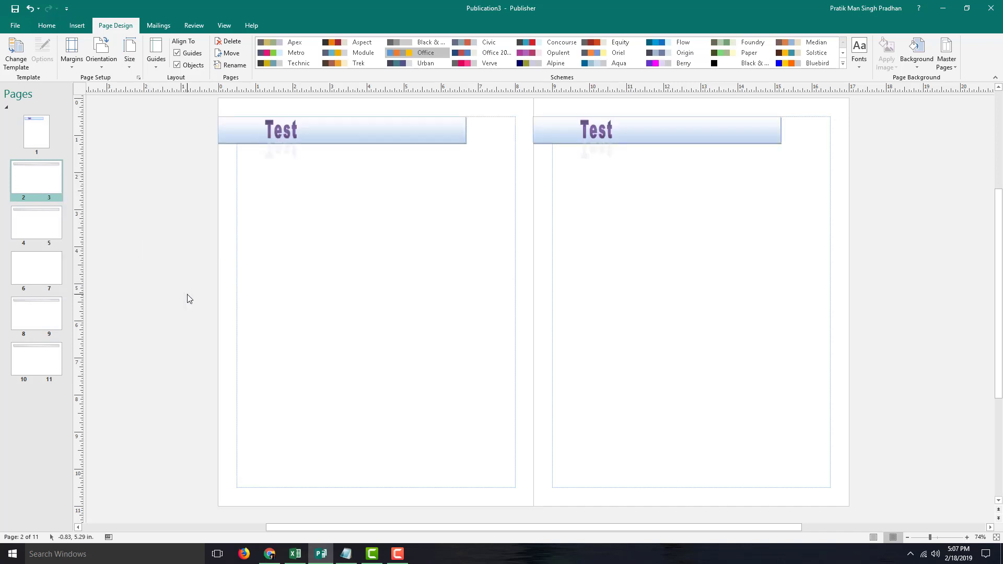
# Compare the spreads: 2–3 shows the blue Test headers, 4–5 the grey bar
pyautogui.click(36, 265)
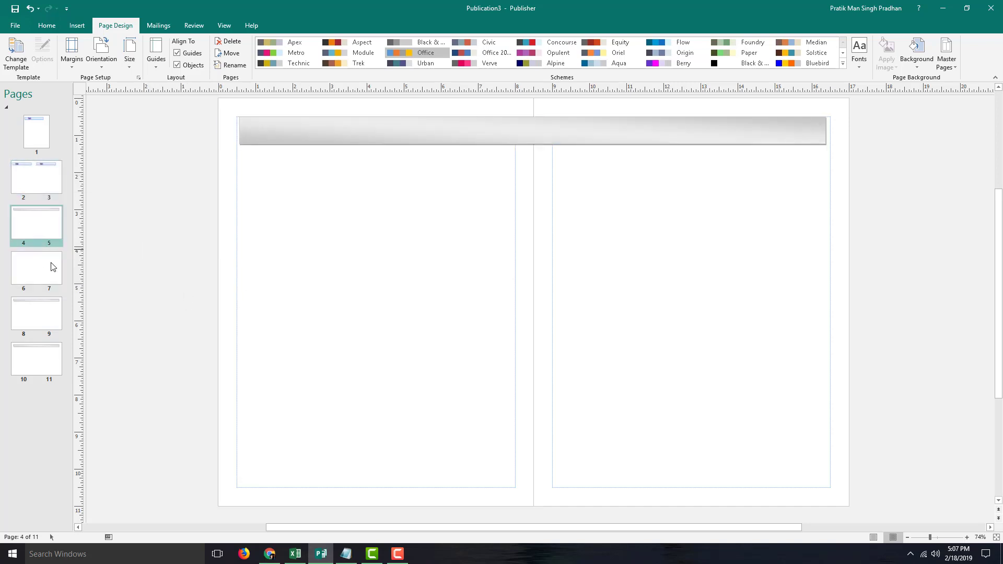
pyautogui.click(46, 185)
pyautogui.click(40, 132)
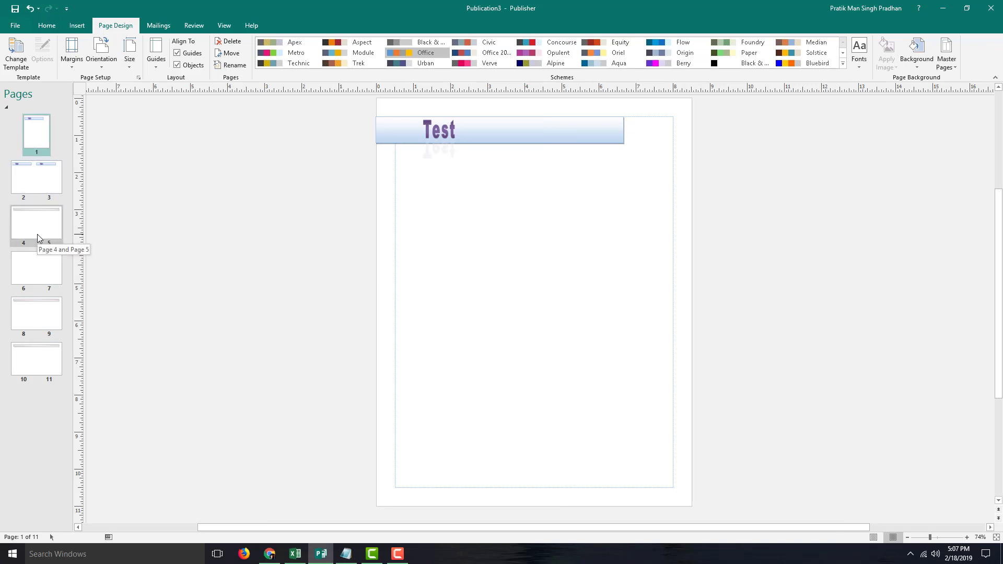
pyautogui.click(40, 185)
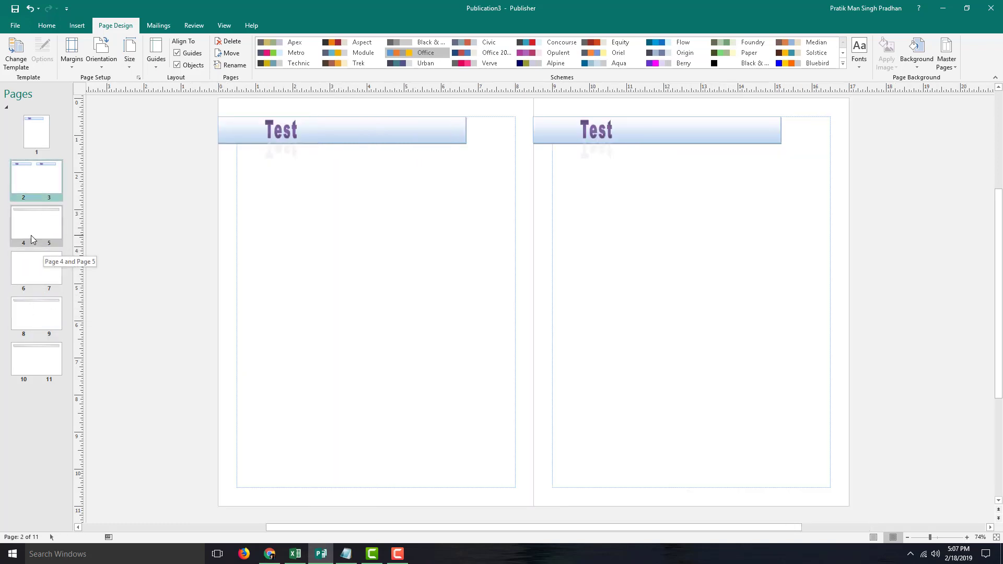
pyautogui.click(32, 239)
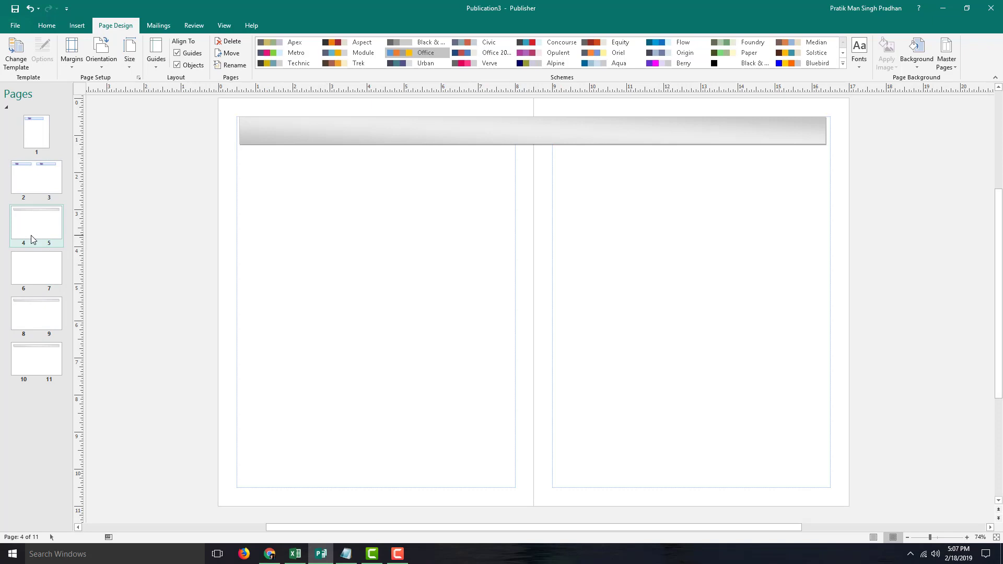